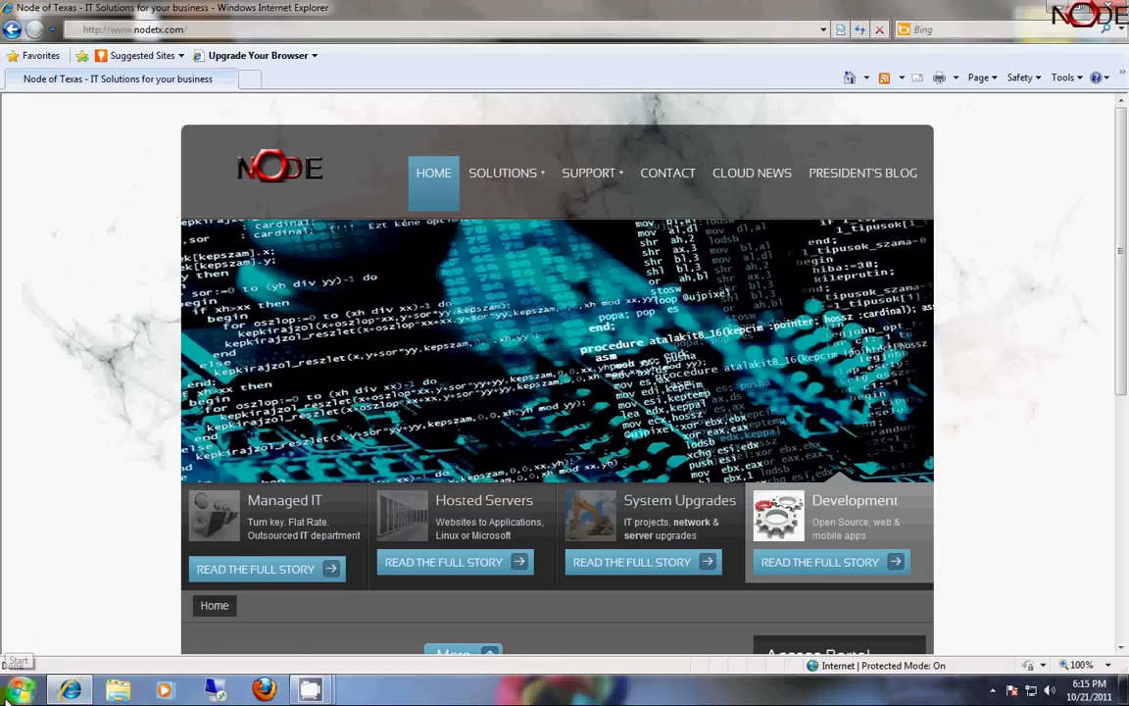
Open the computer's system properties from the Start menu's Computer entry
left_click(19, 687)
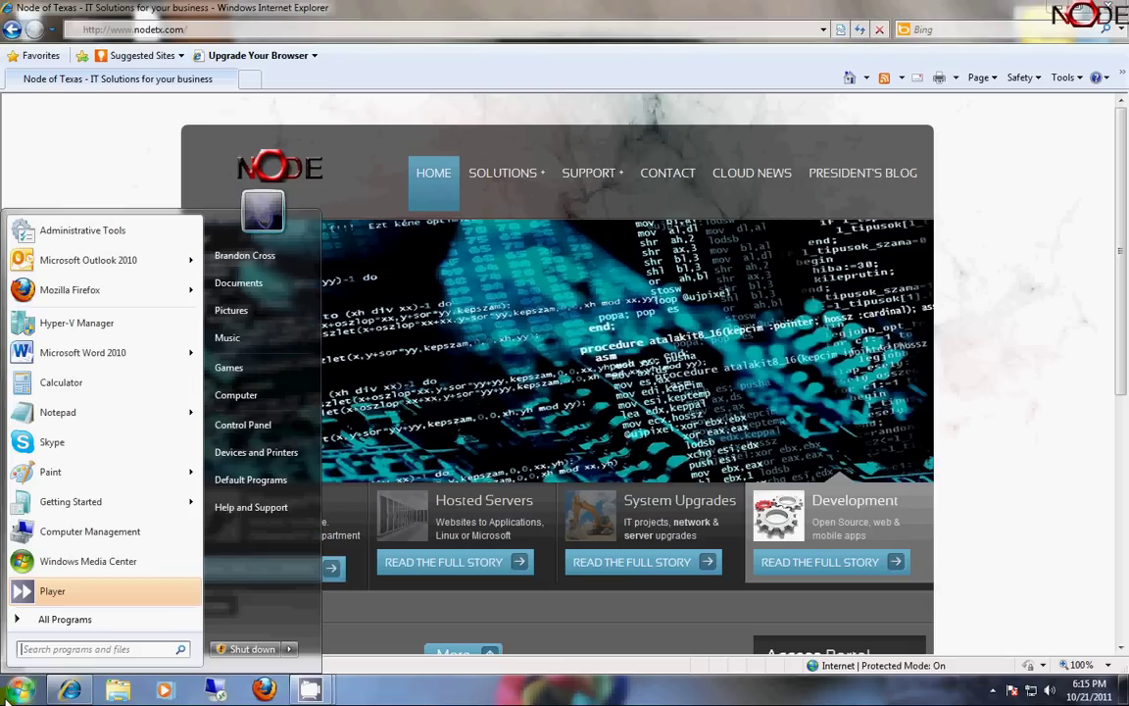
right_click(236, 404)
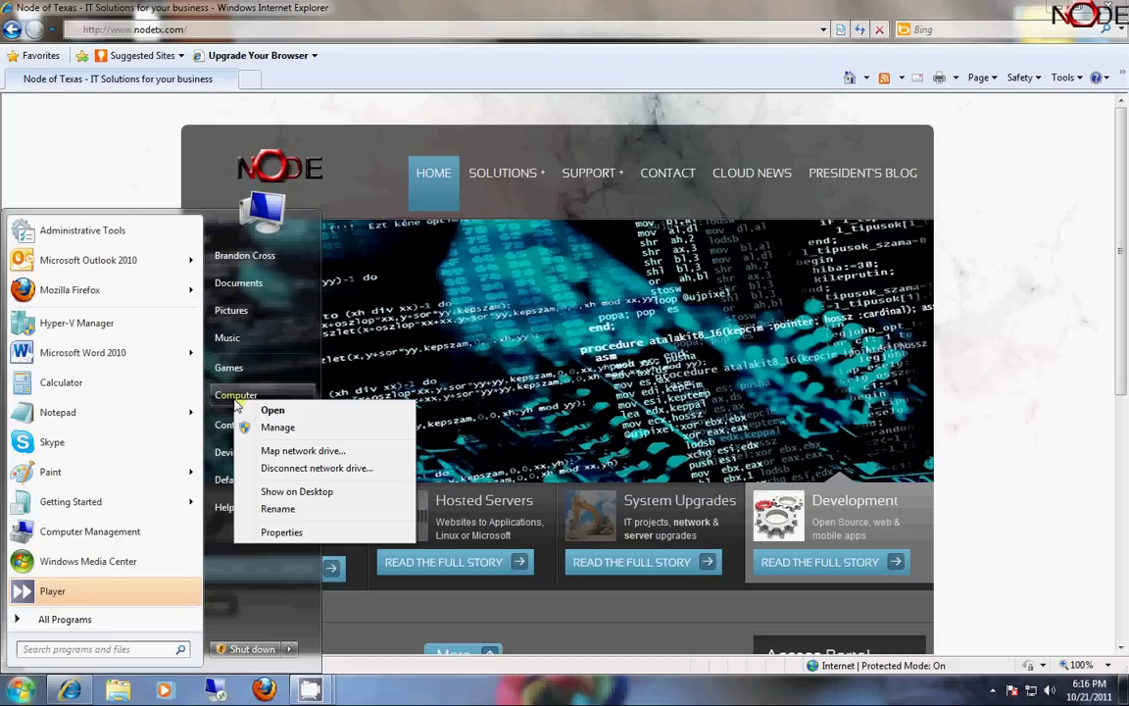
left_click(273, 534)
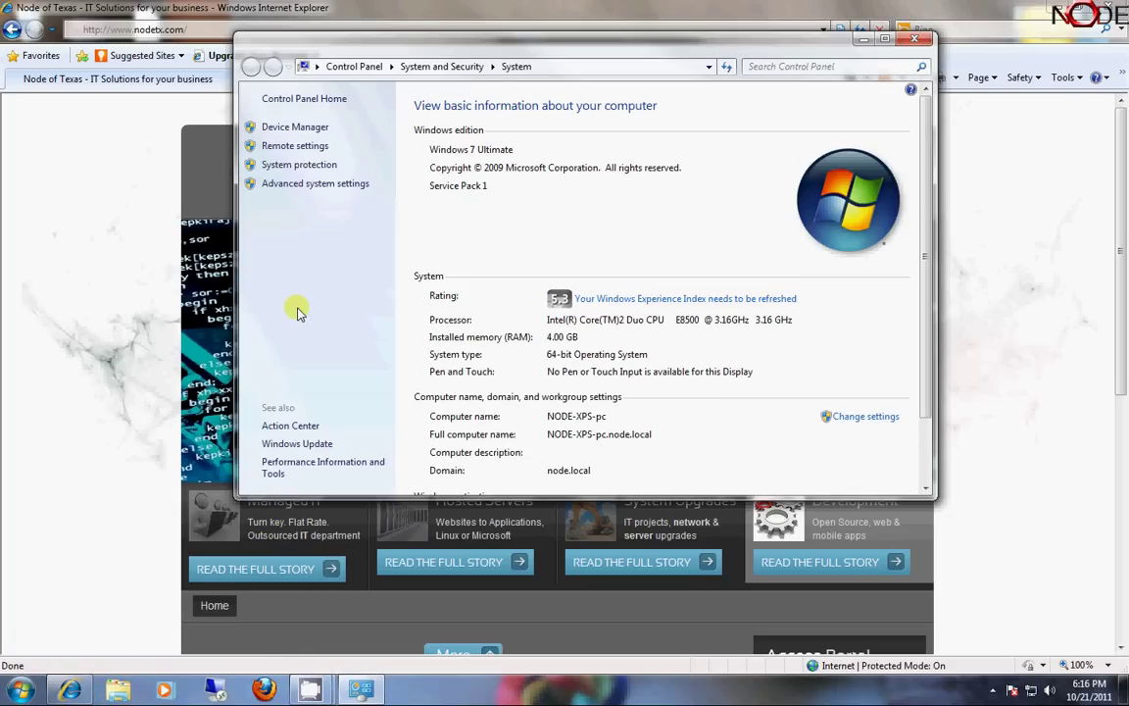
Search Control Panel for 'syste' and open the System page from the results
left_click(22, 692)
left_click(274, 424)
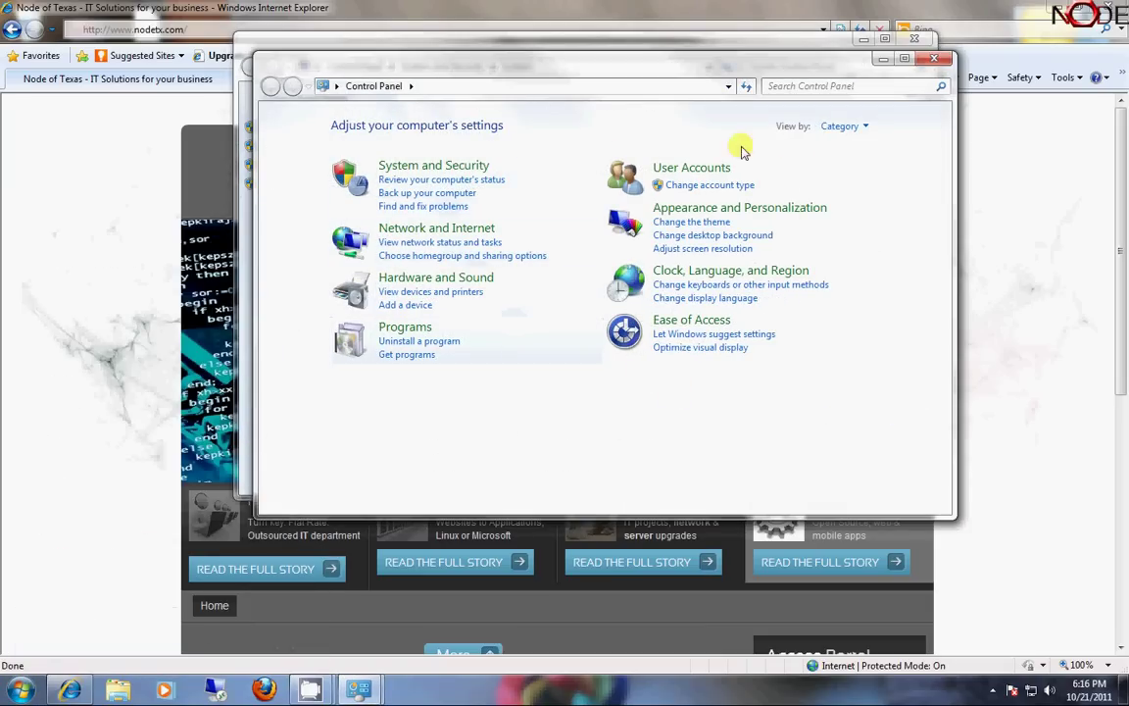
left_click(828, 87)
type("system")
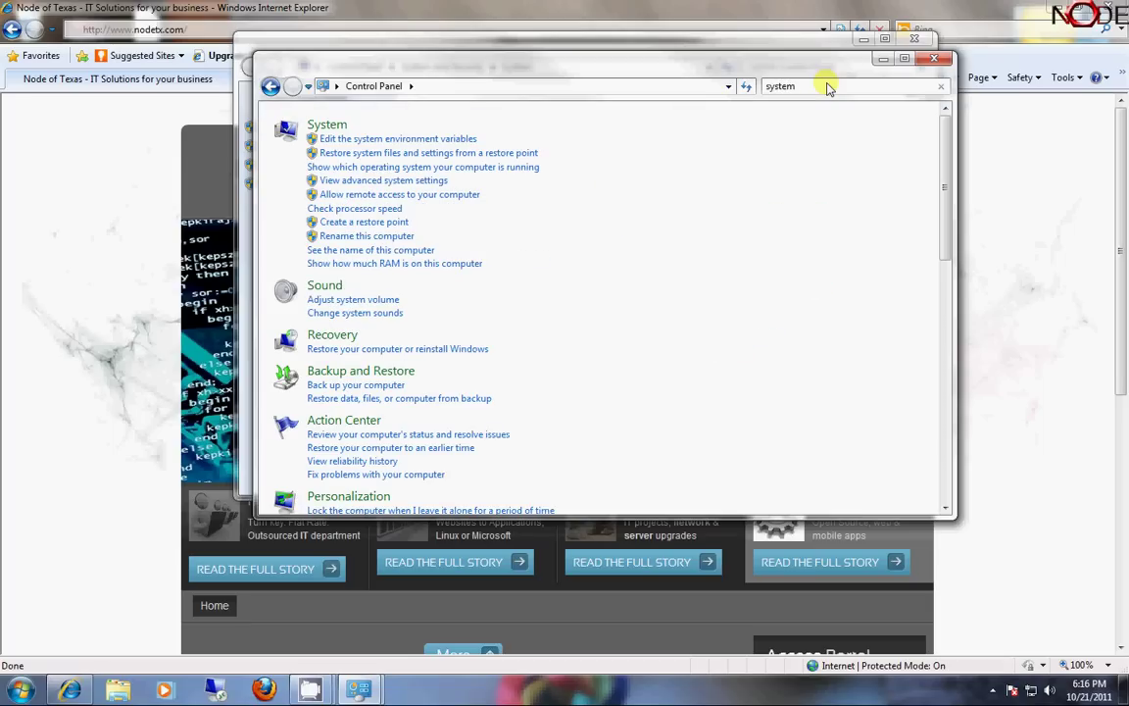
left_click(329, 124)
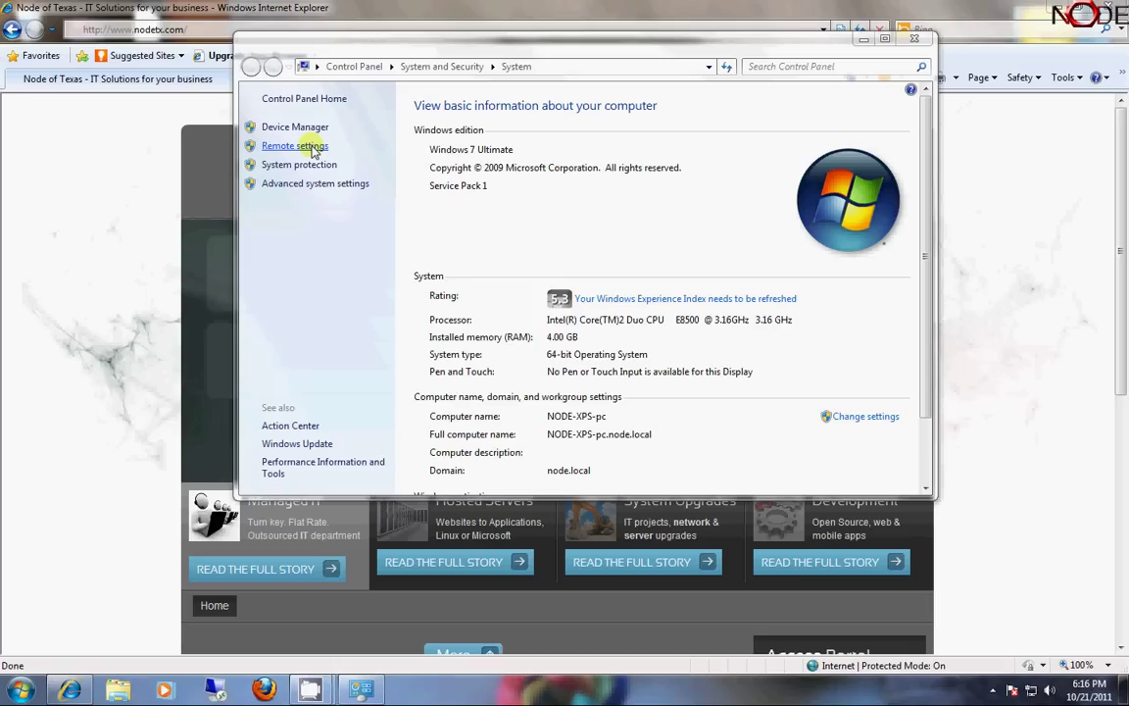
Open Remote settings, check the Computer Name tab, then return to the Remote tab
left_click(314, 147)
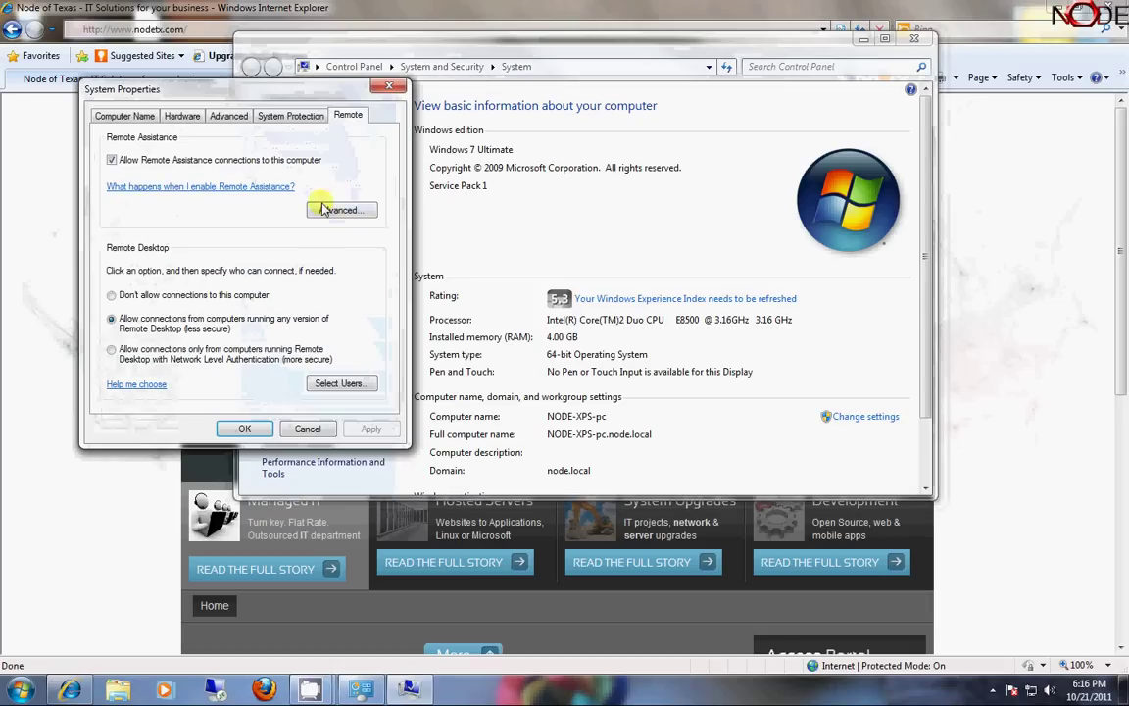
left_click_drag(219, 86, 686, 149)
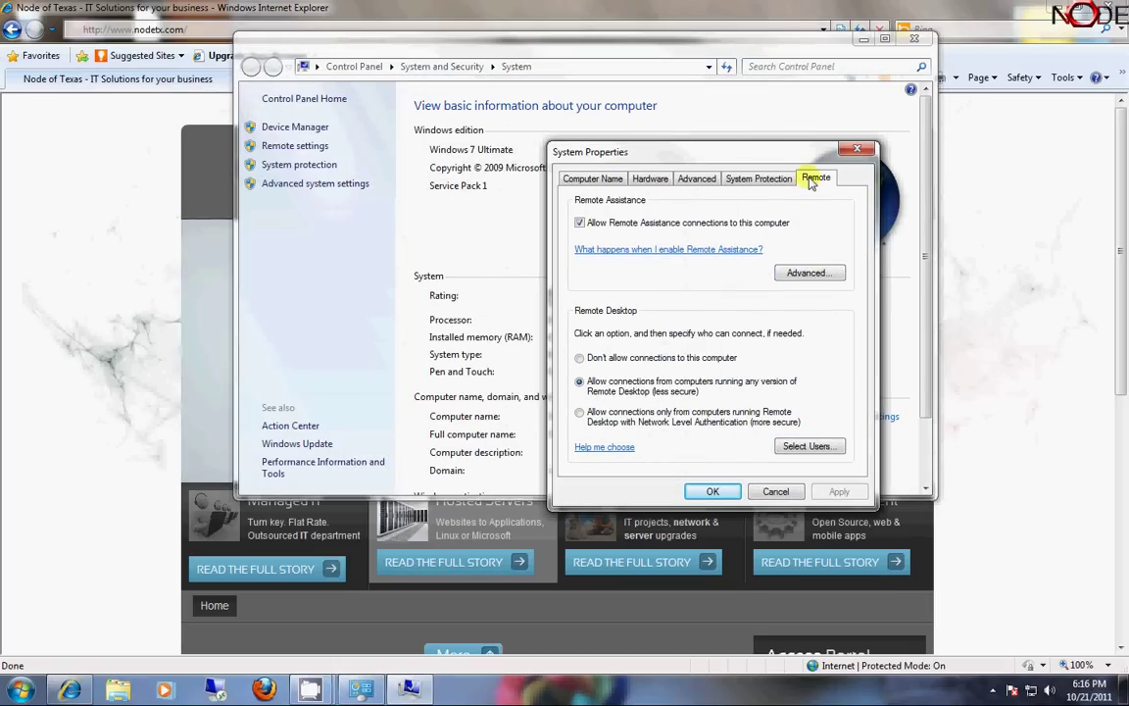
left_click(578, 176)
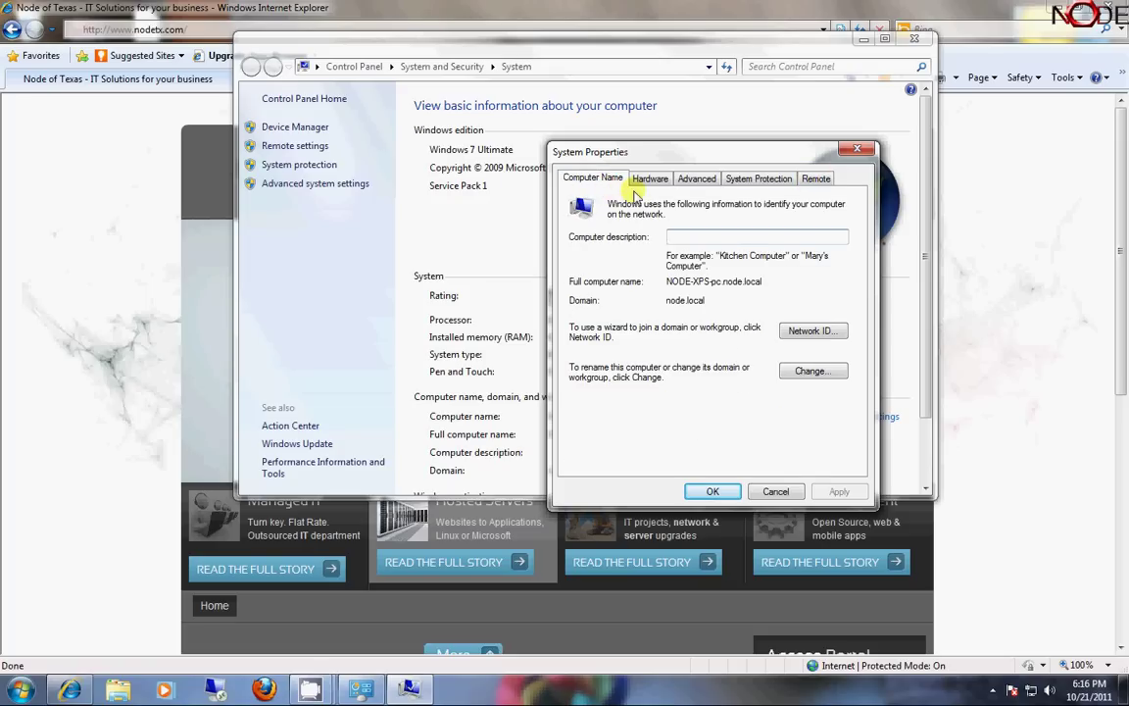
left_click(20, 689)
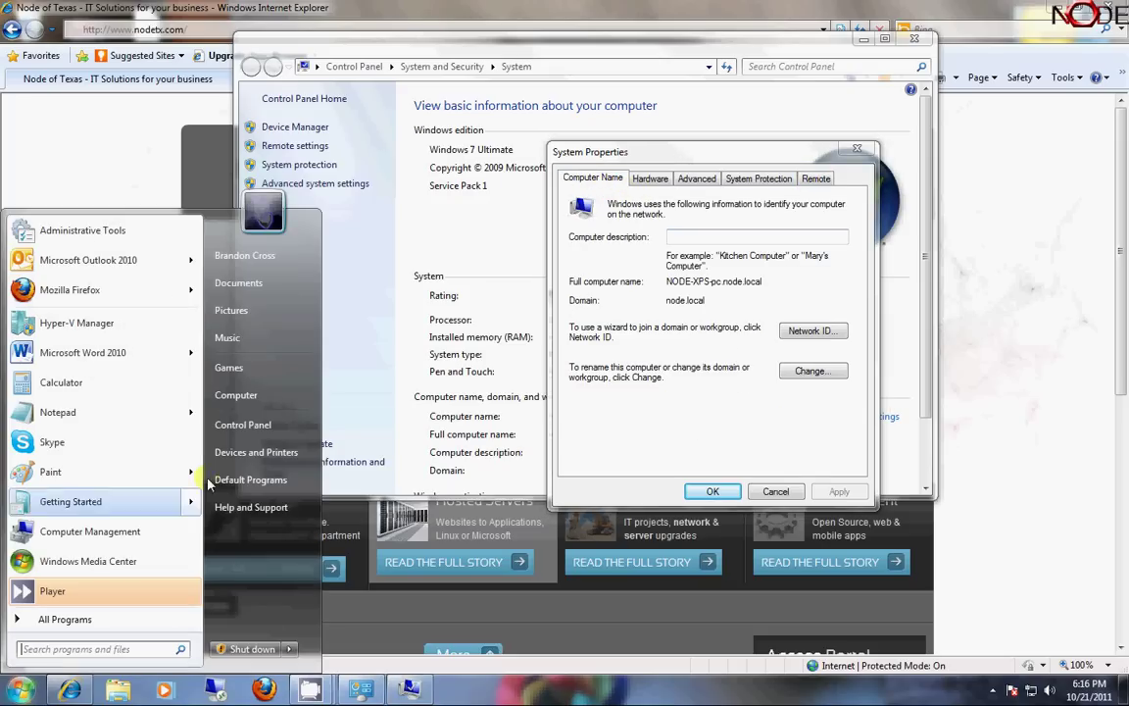
left_click(639, 142)
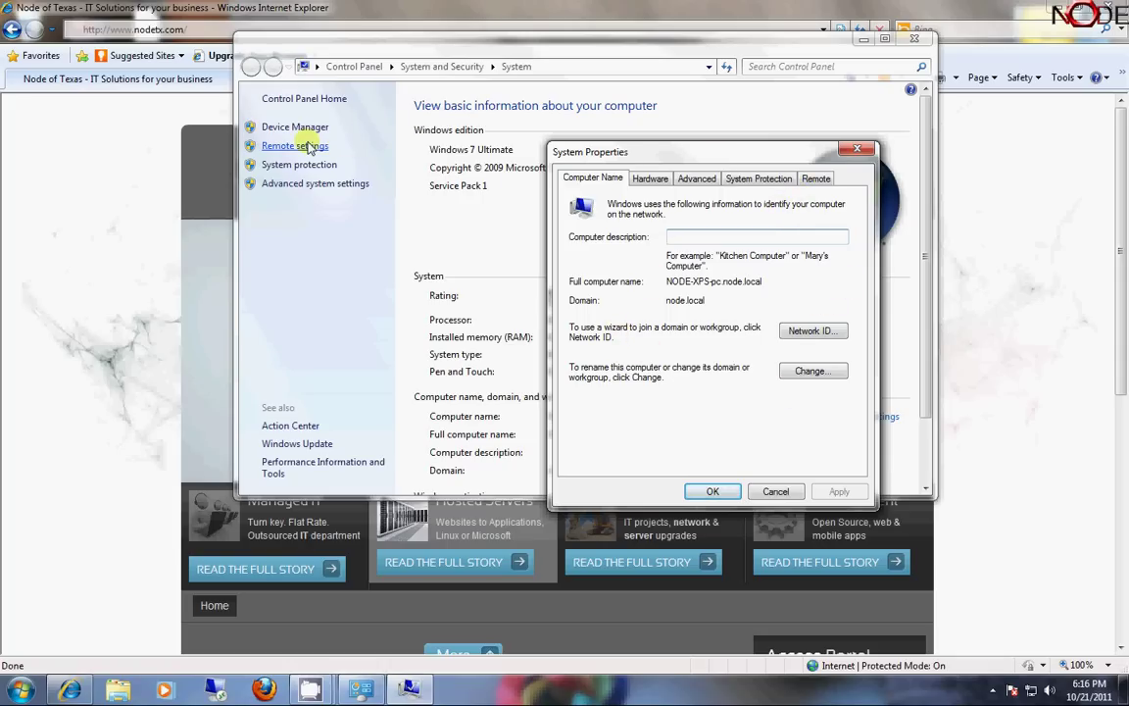
left_click(819, 180)
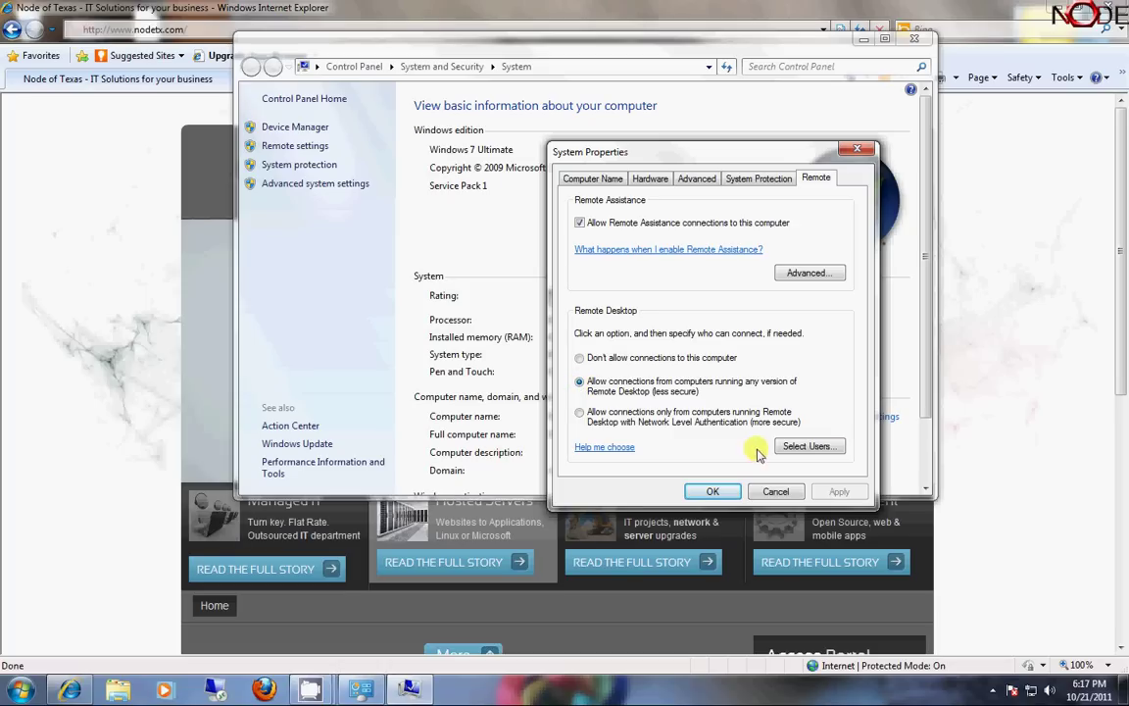
Open the Remote Desktop Users list, start adding a user, then cancel
left_click(836, 447)
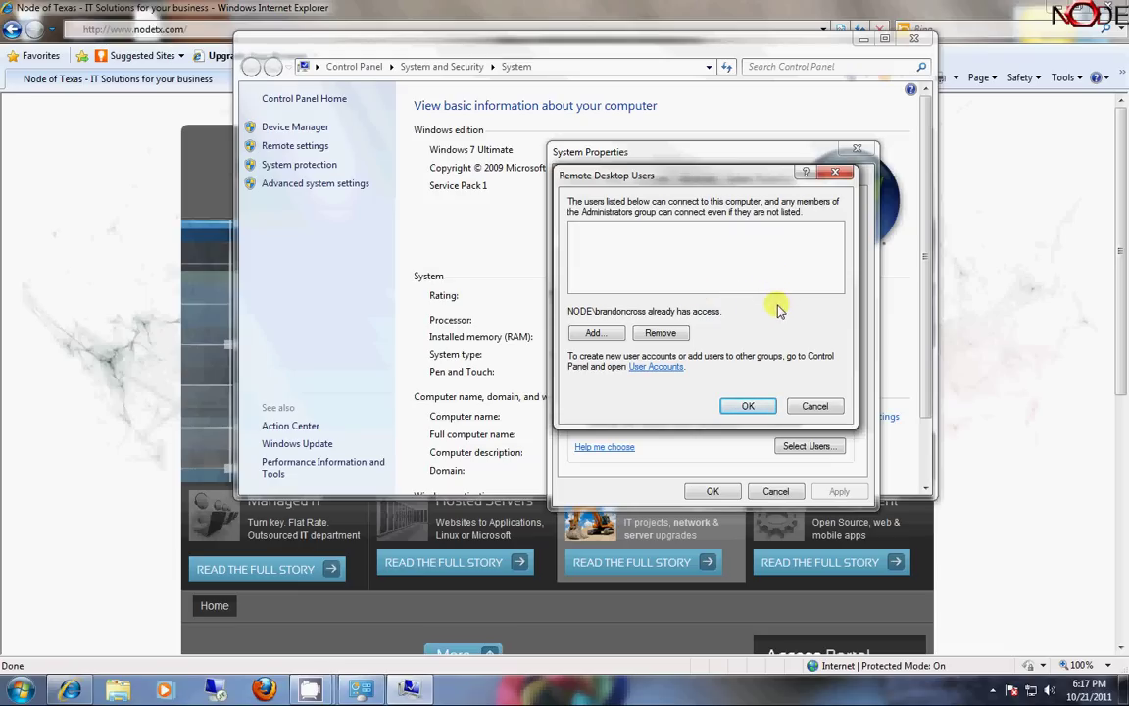
left_click_drag(729, 181, 572, 235)
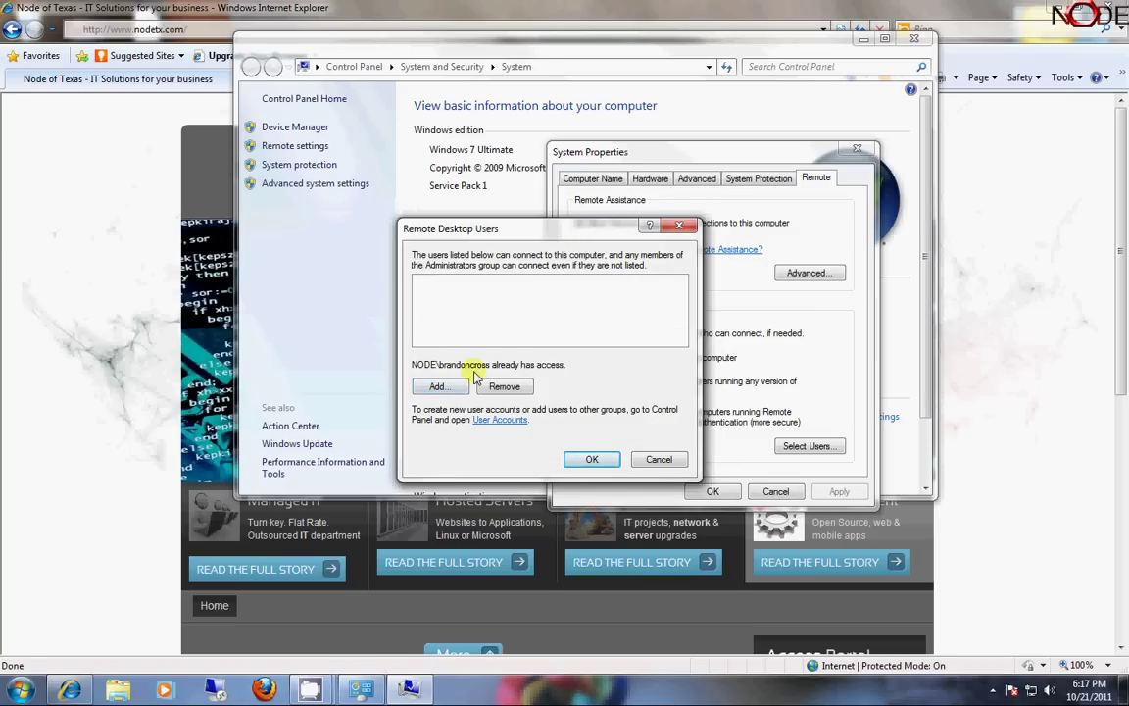
left_click(437, 386)
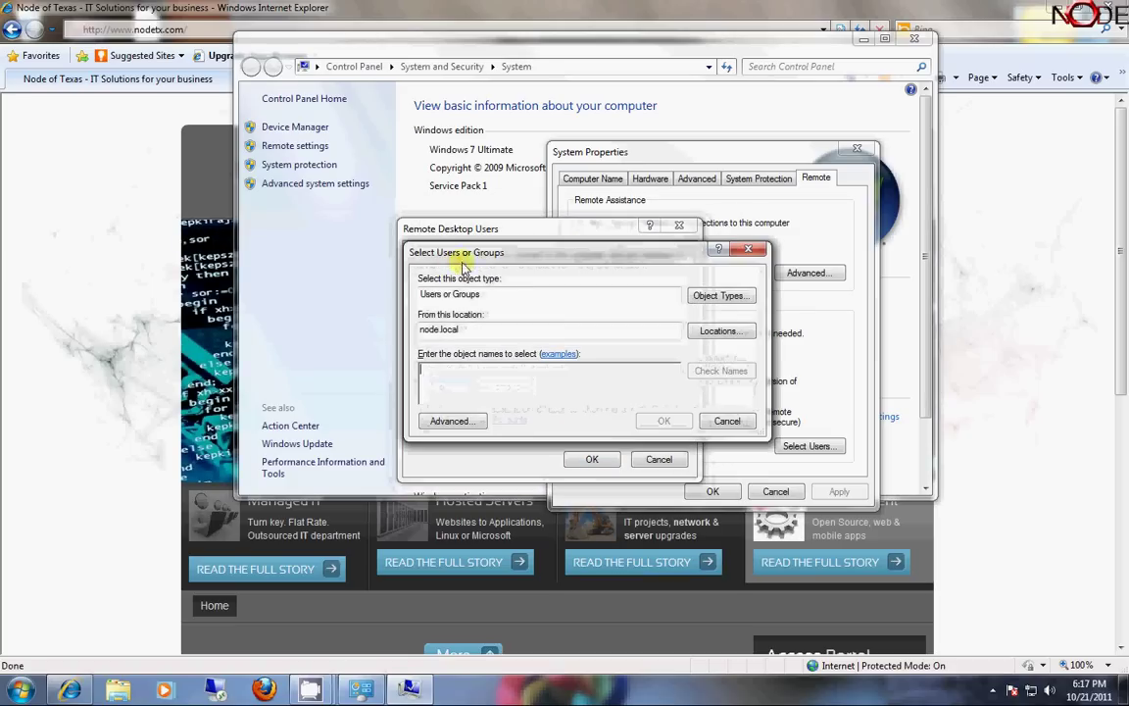
left_click(716, 420)
left_click(21, 689)
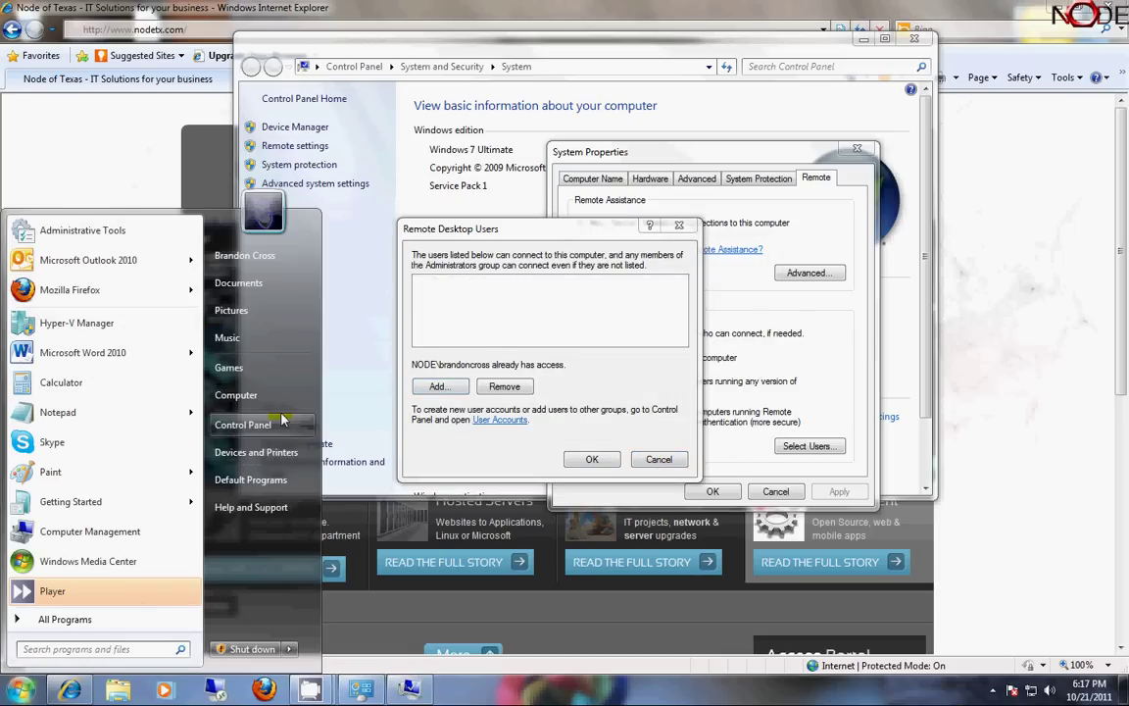
left_click(243, 424)
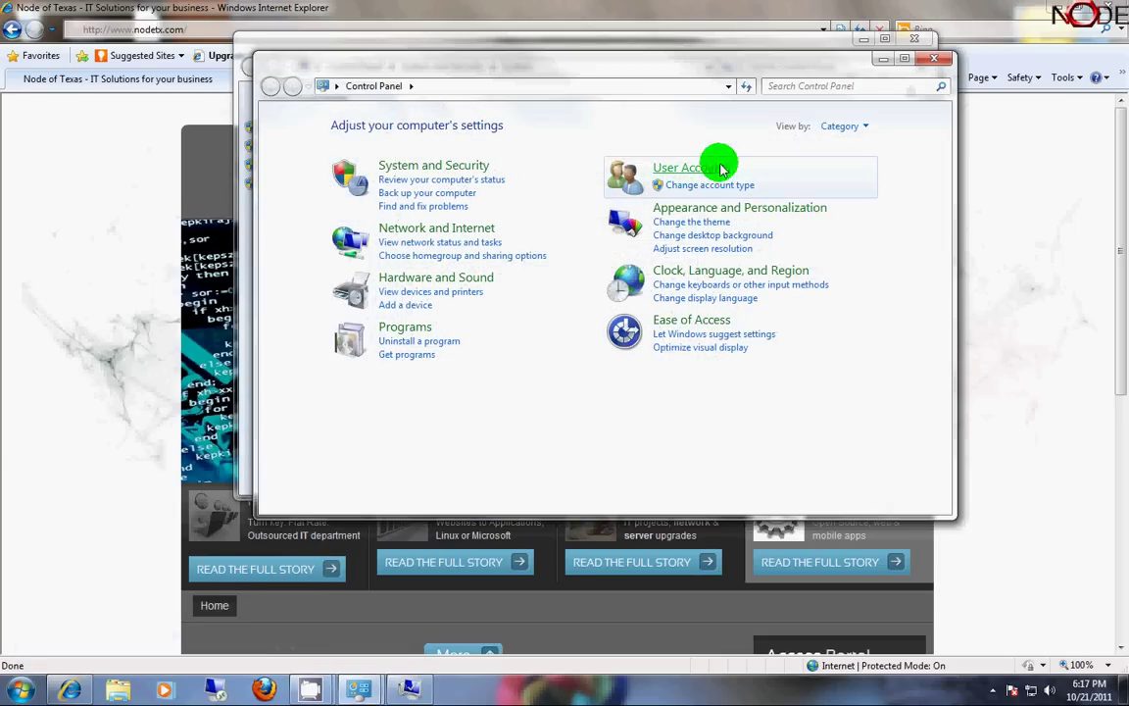
left_click(721, 168)
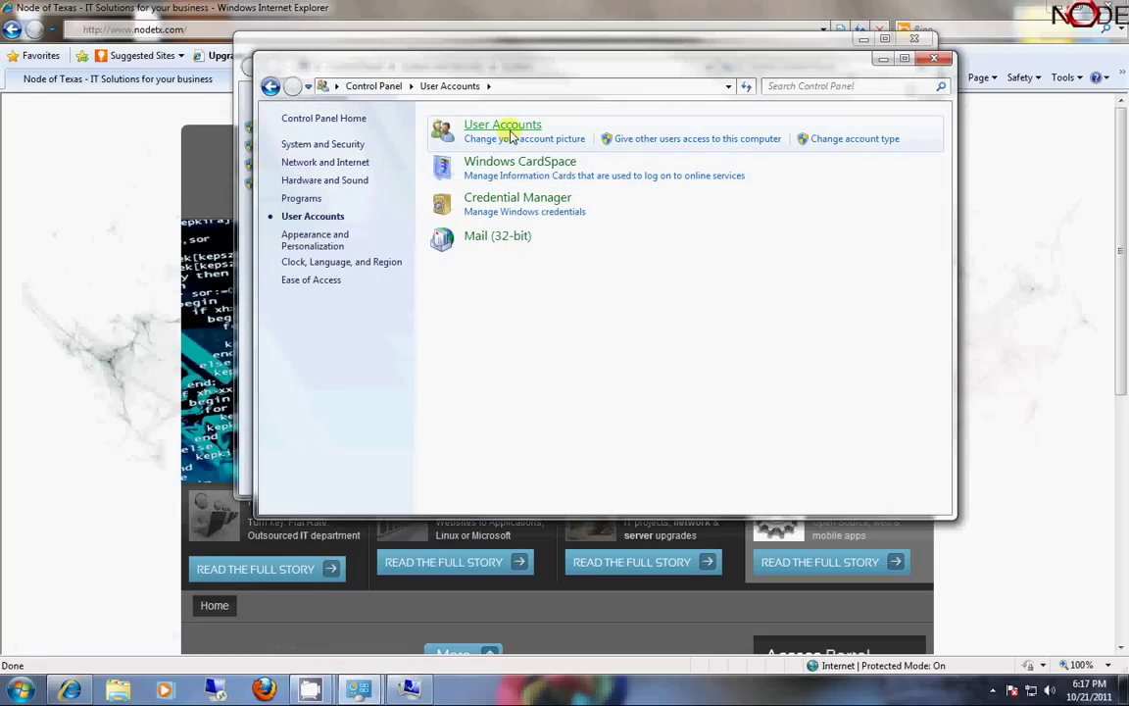
left_click(452, 152)
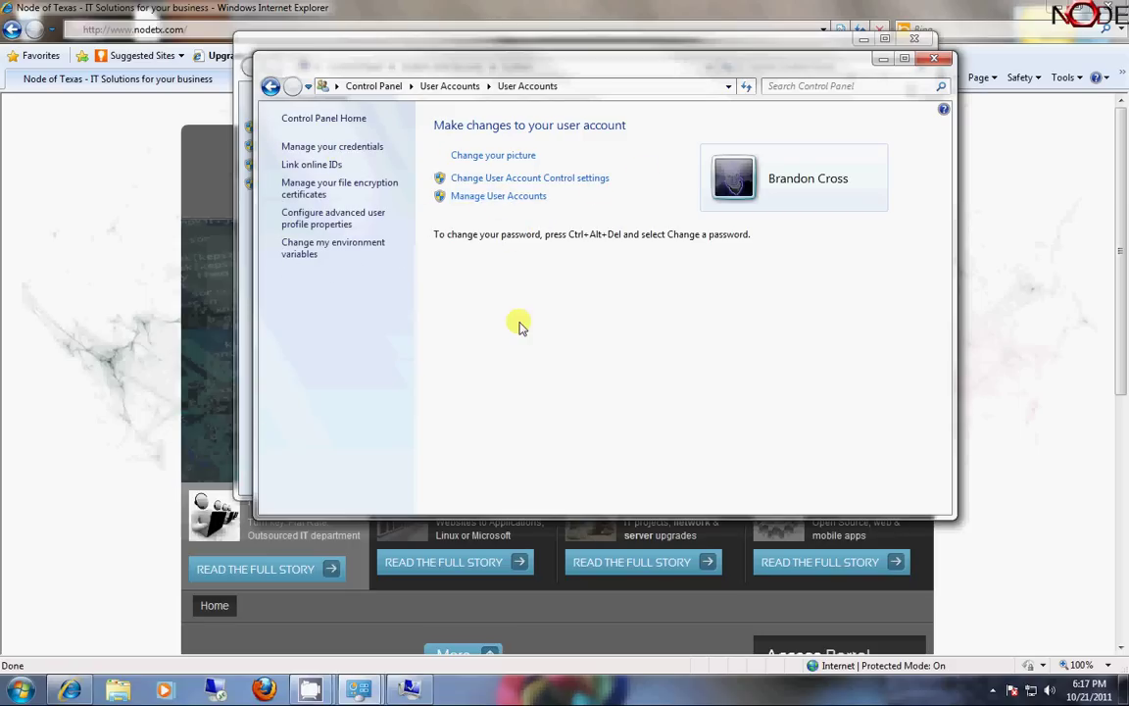
left_click(494, 195)
left_click(260, 354)
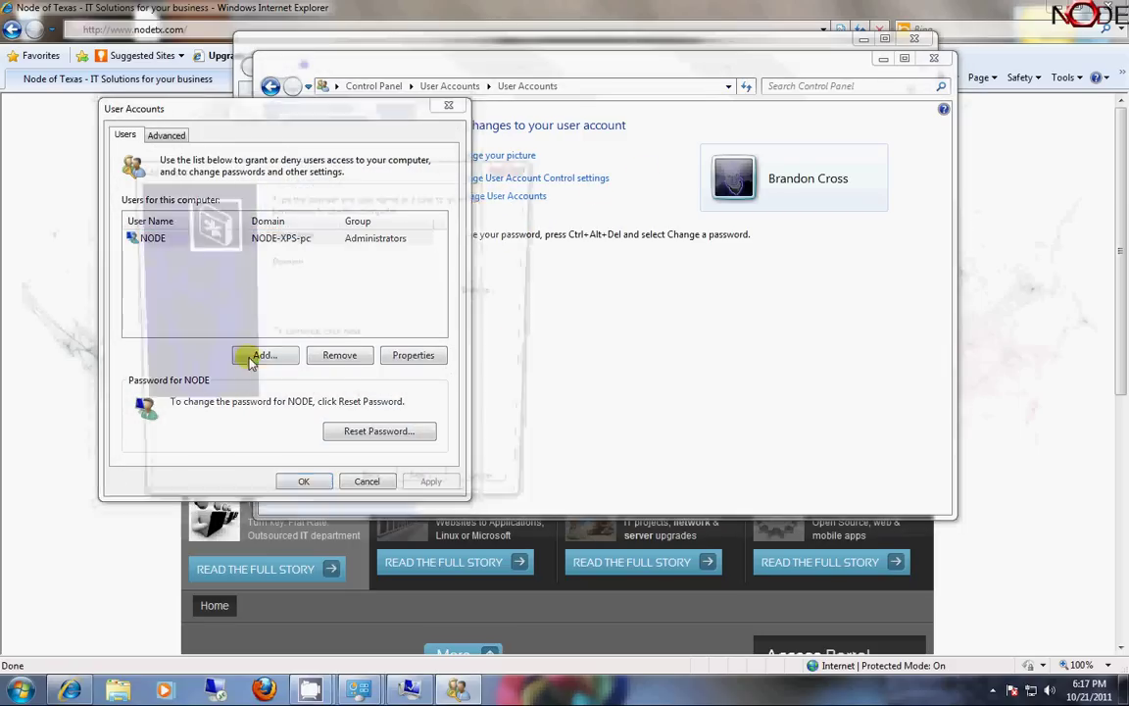
left_click(496, 495)
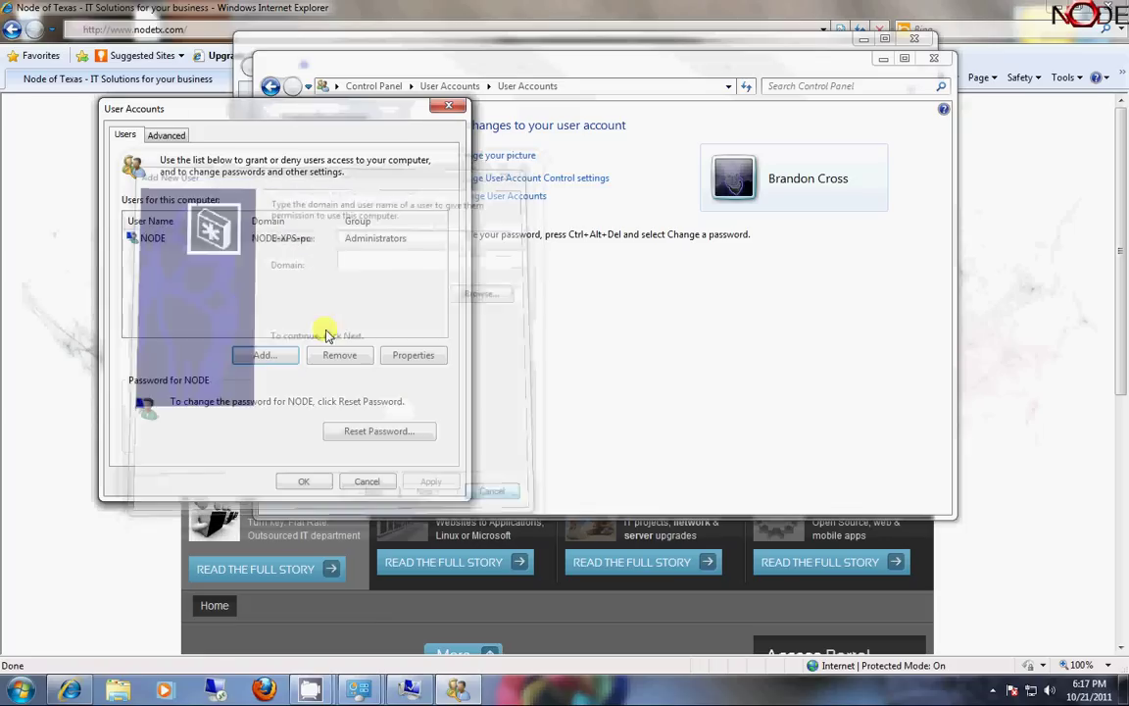
left_click(367, 480)
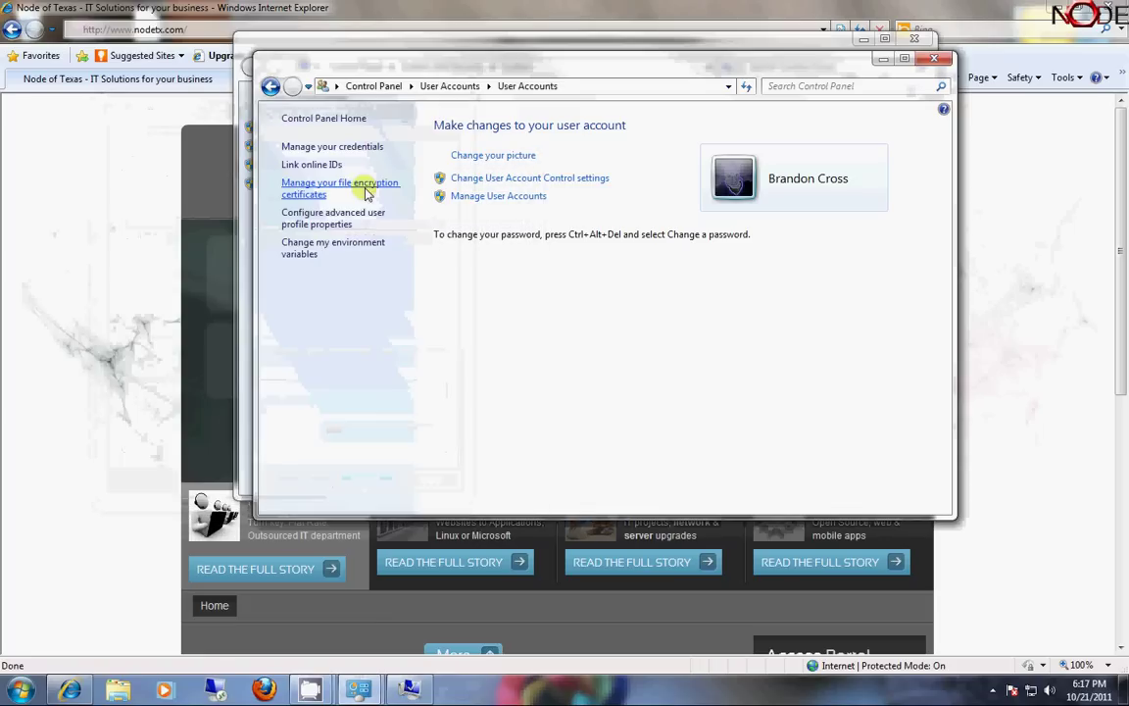
left_click(933, 58)
Start adding a Remote Desktop user, with NODE-XPS-PC as the search location
left_click(441, 386)
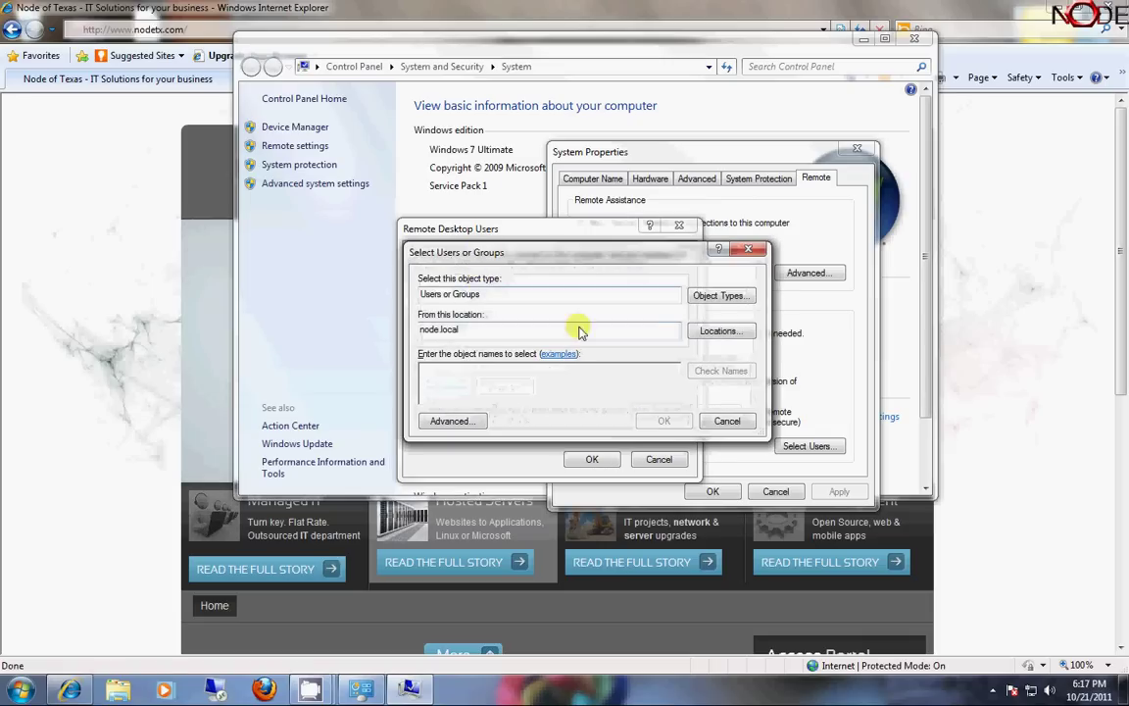
left_click(730, 334)
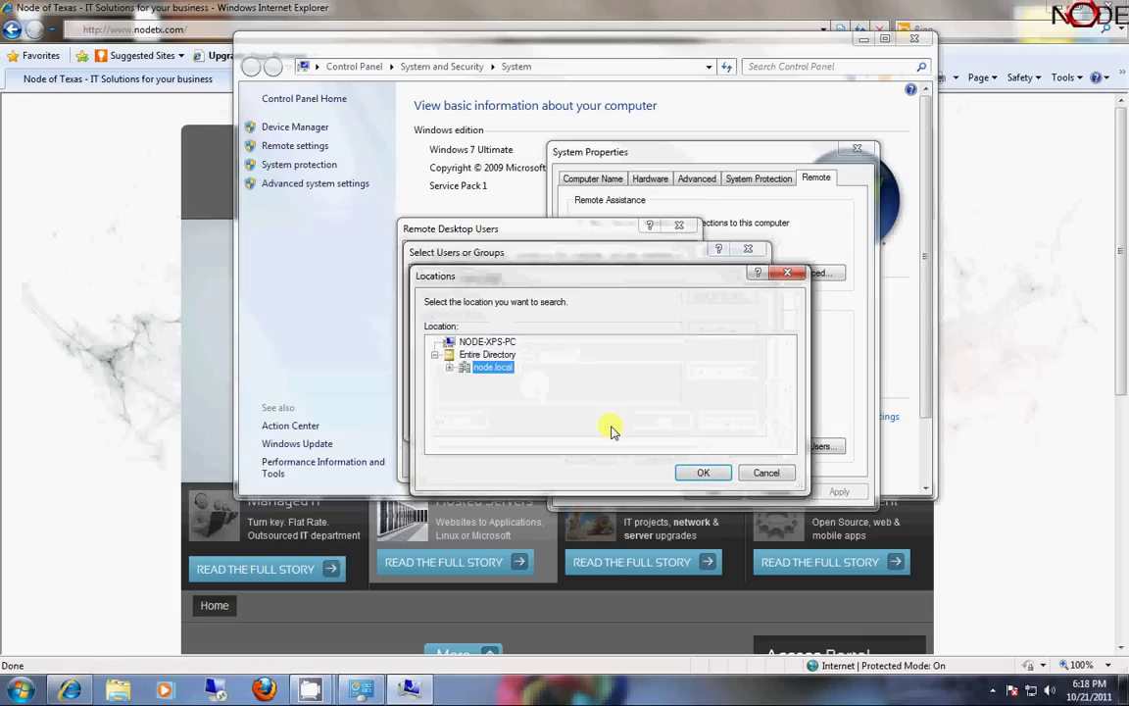
left_click(486, 340)
left_click(702, 473)
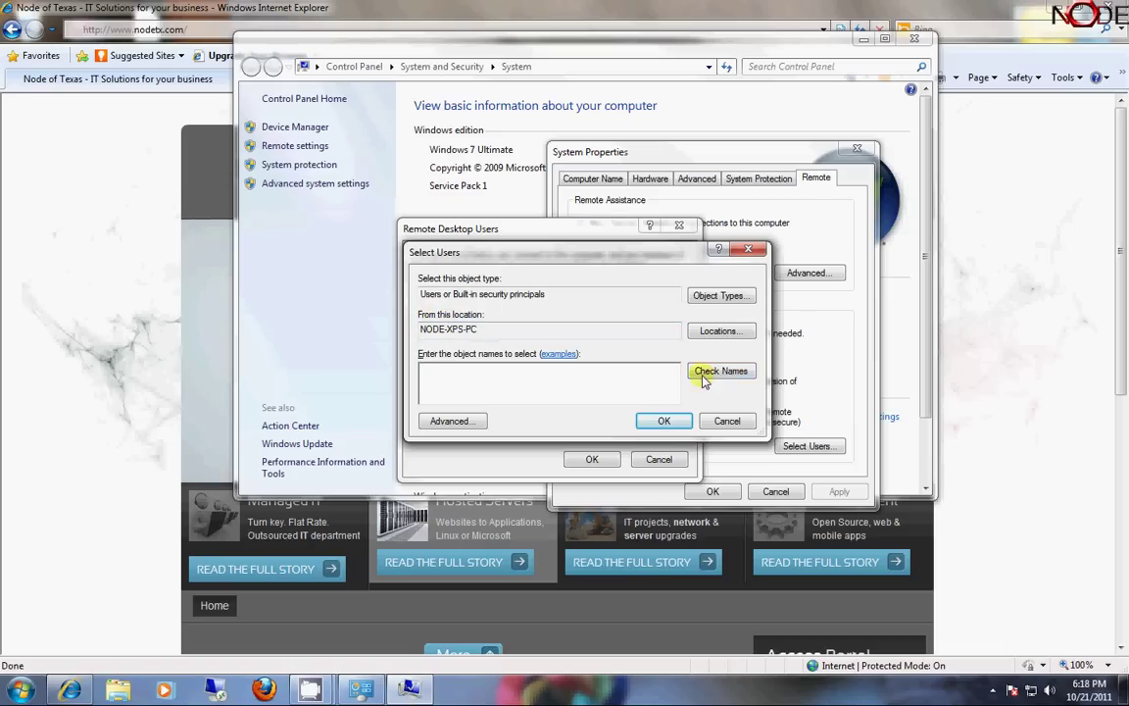
Use Advanced Find Now to list local accounts, select NODE, then close the advanced search
left_click(455, 421)
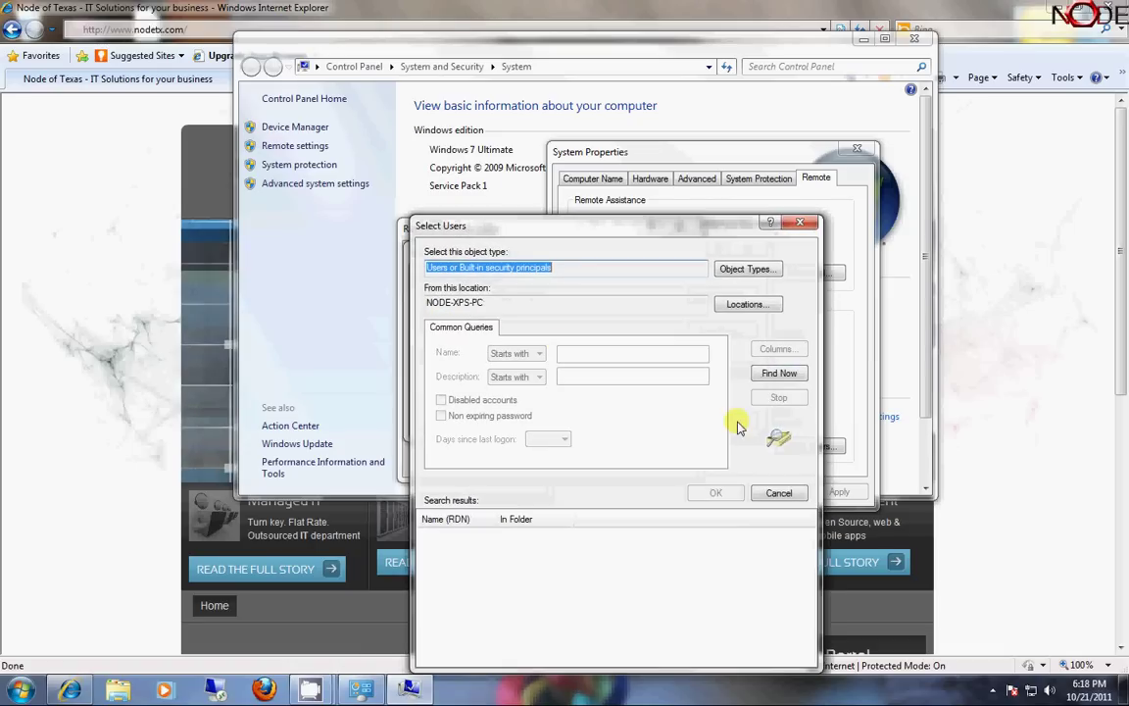
left_click(778, 373)
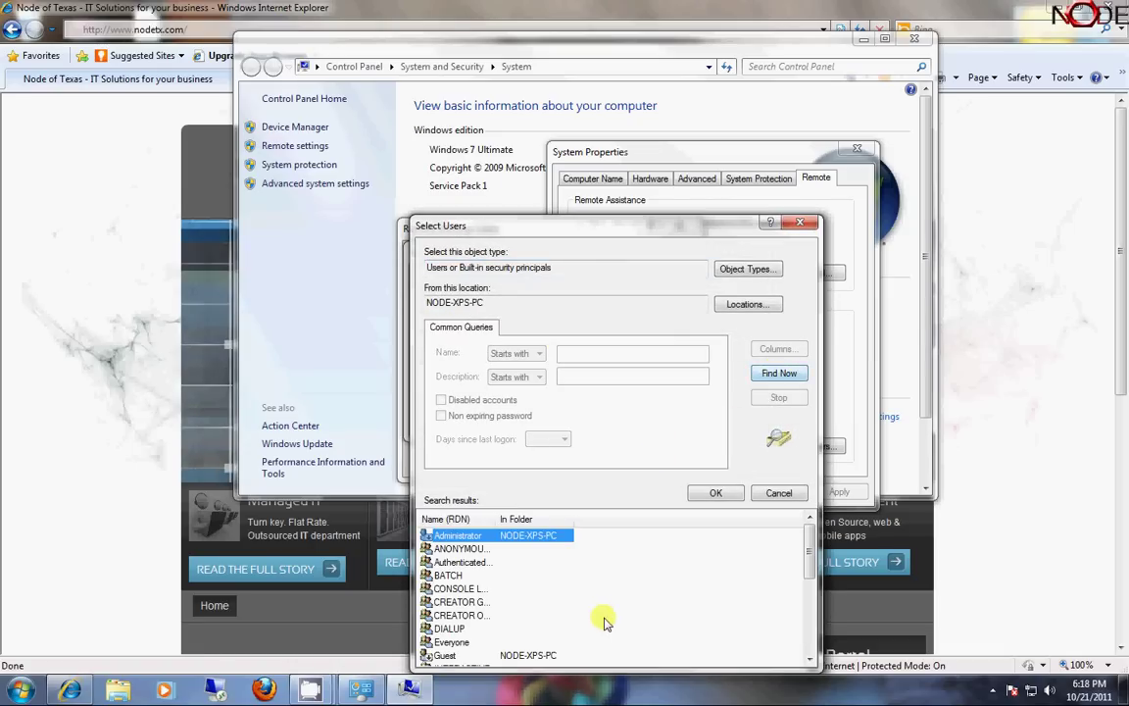
left_click(802, 551)
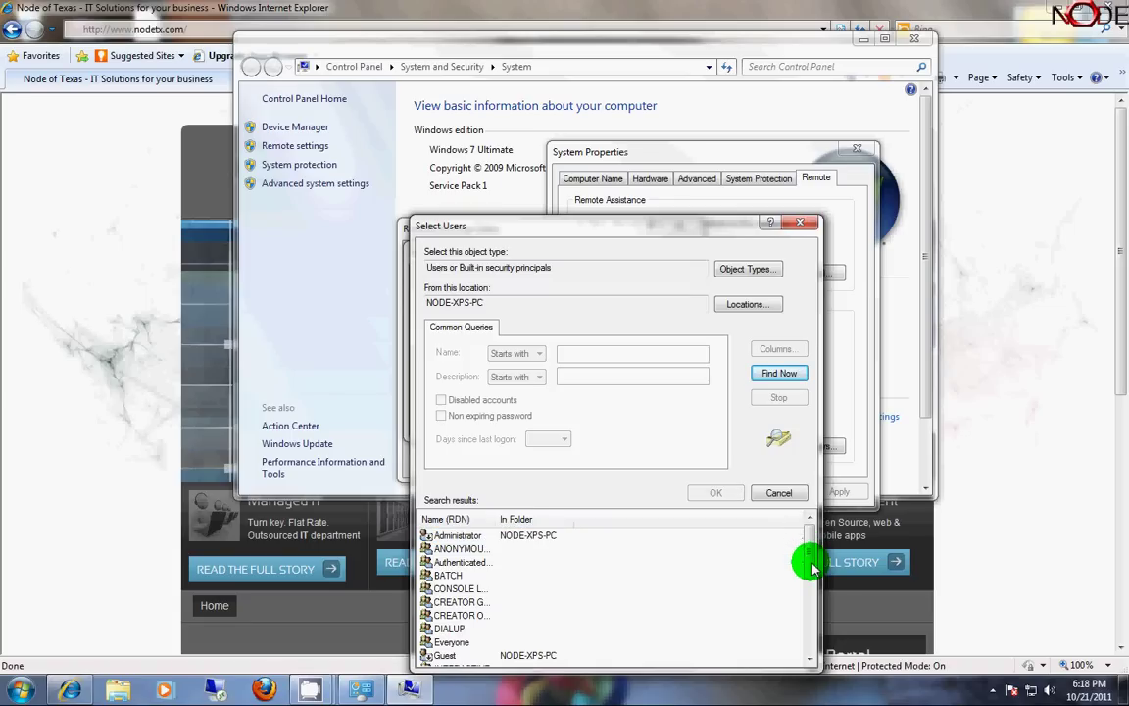
left_click(811, 604)
left_click_drag(814, 613, 811, 629)
double_click(496, 519)
scroll(446, 568, "down", 1)
left_click(438, 561)
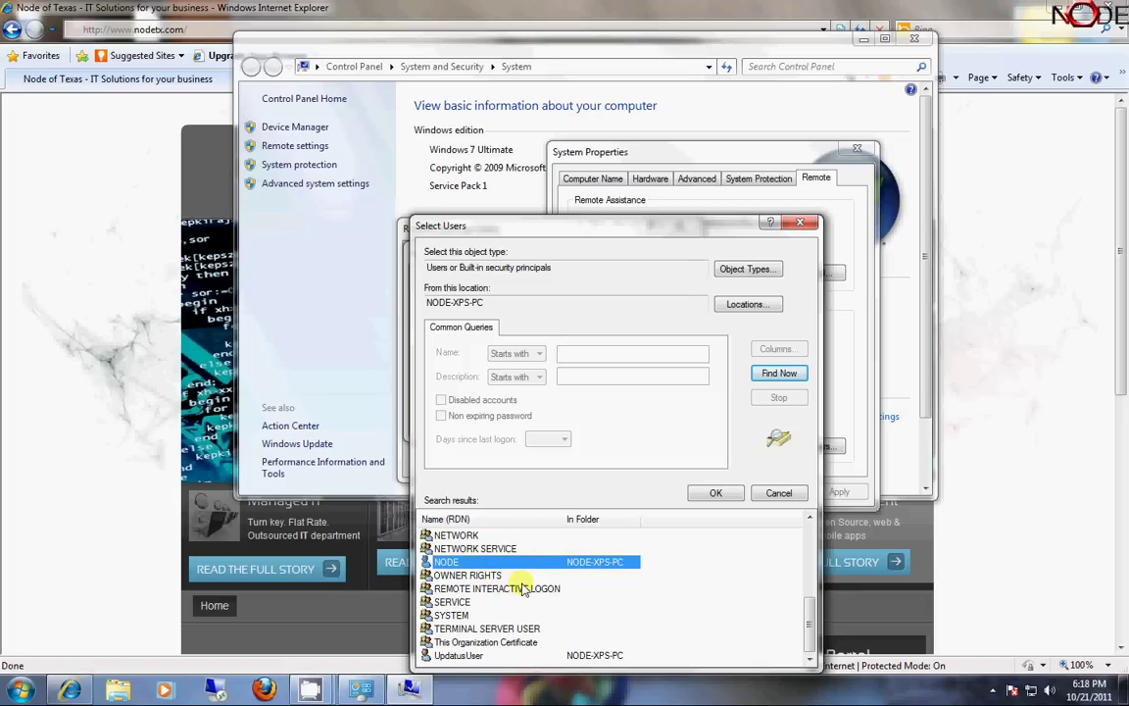
scroll(573, 566, "up", 1)
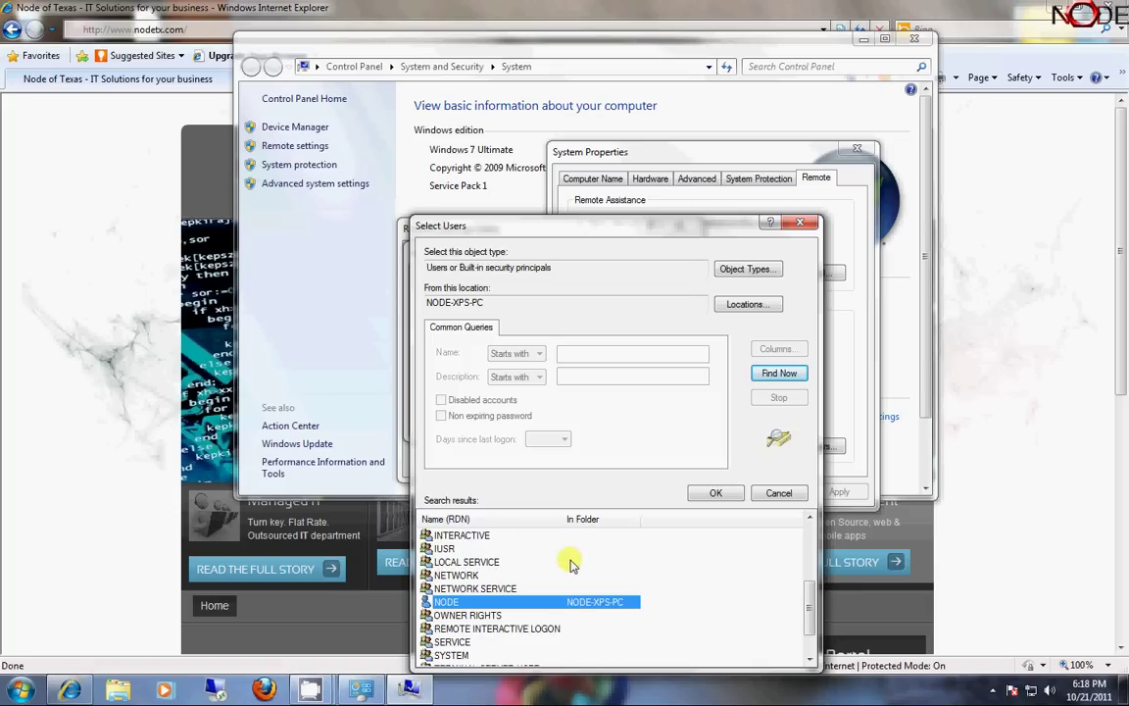
left_click(764, 492)
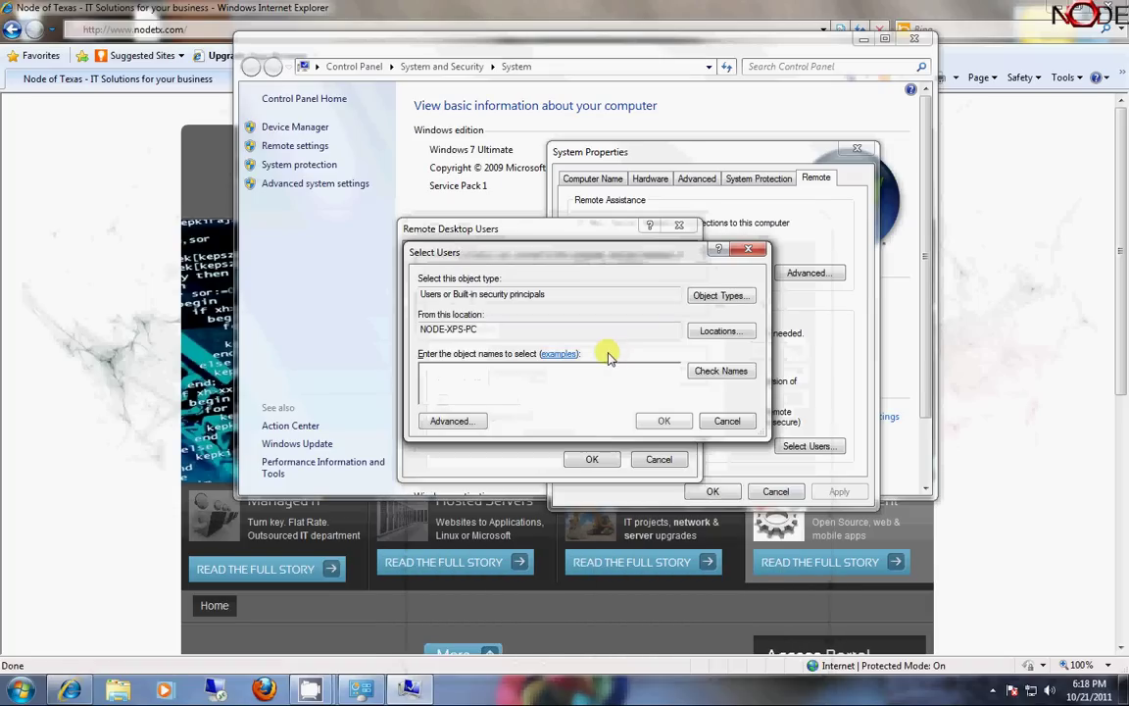
Cancel the user picker and open Computer Management via Computer > Manage
left_click(727, 420)
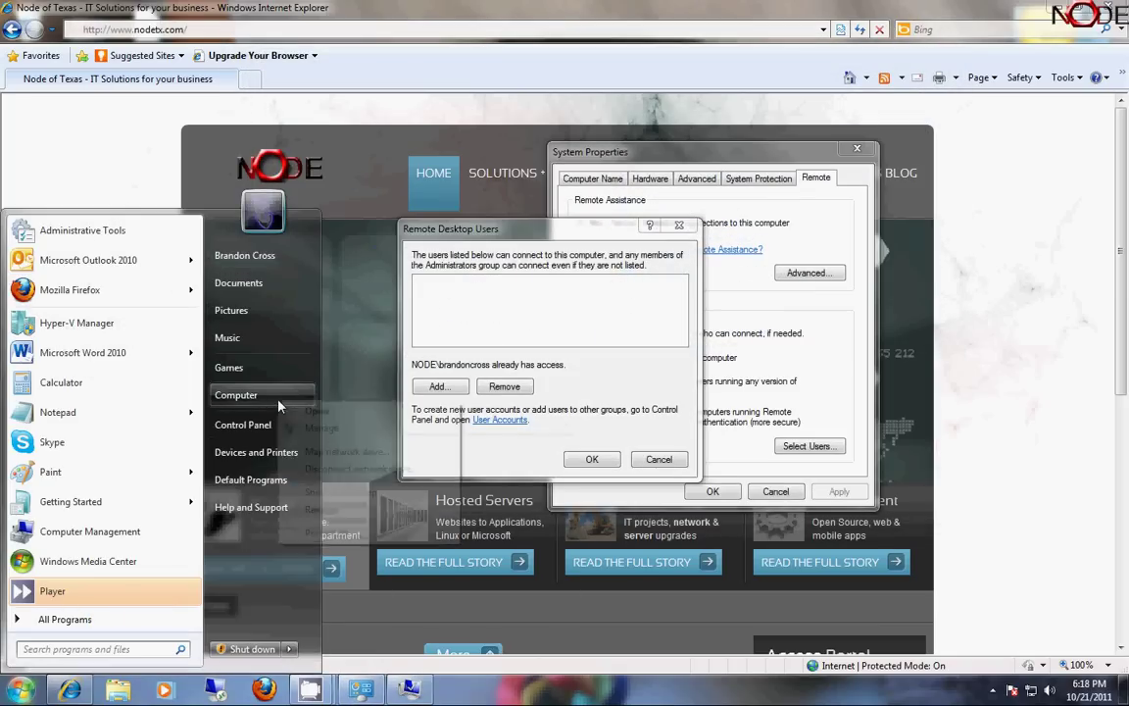
right_click(279, 402)
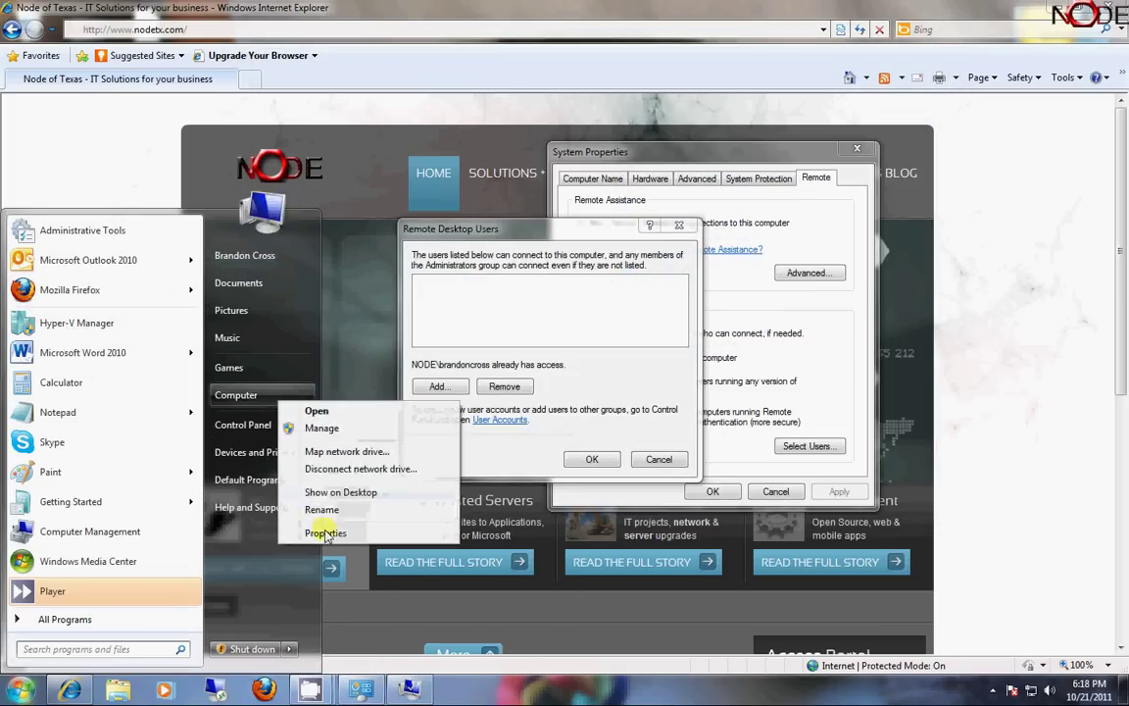
left_click(343, 437)
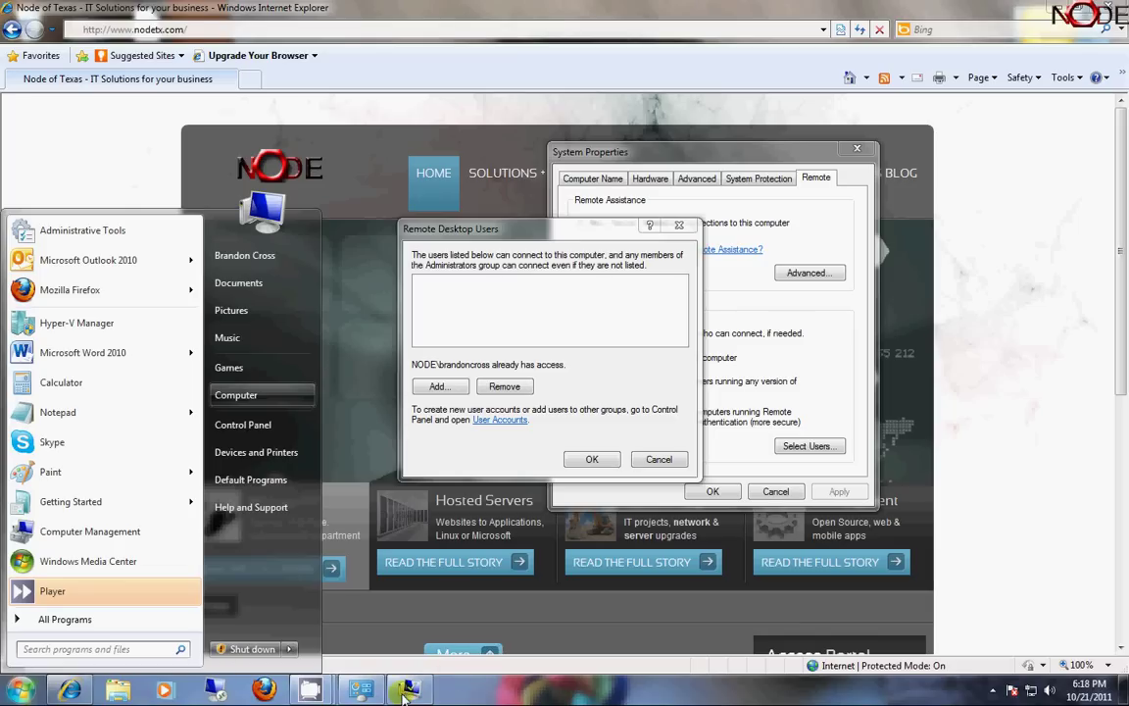
right_click(289, 396)
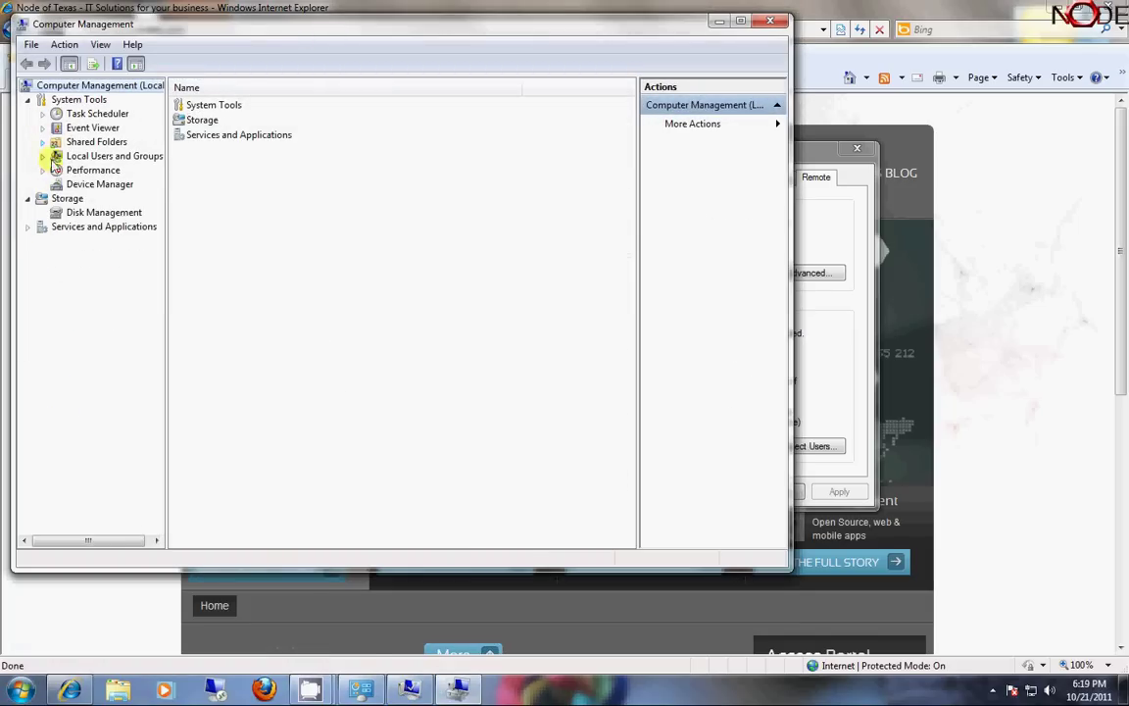
Browse the local Users and Groups lists, view Administrators' properties, and select the NODE account
left_click(43, 157)
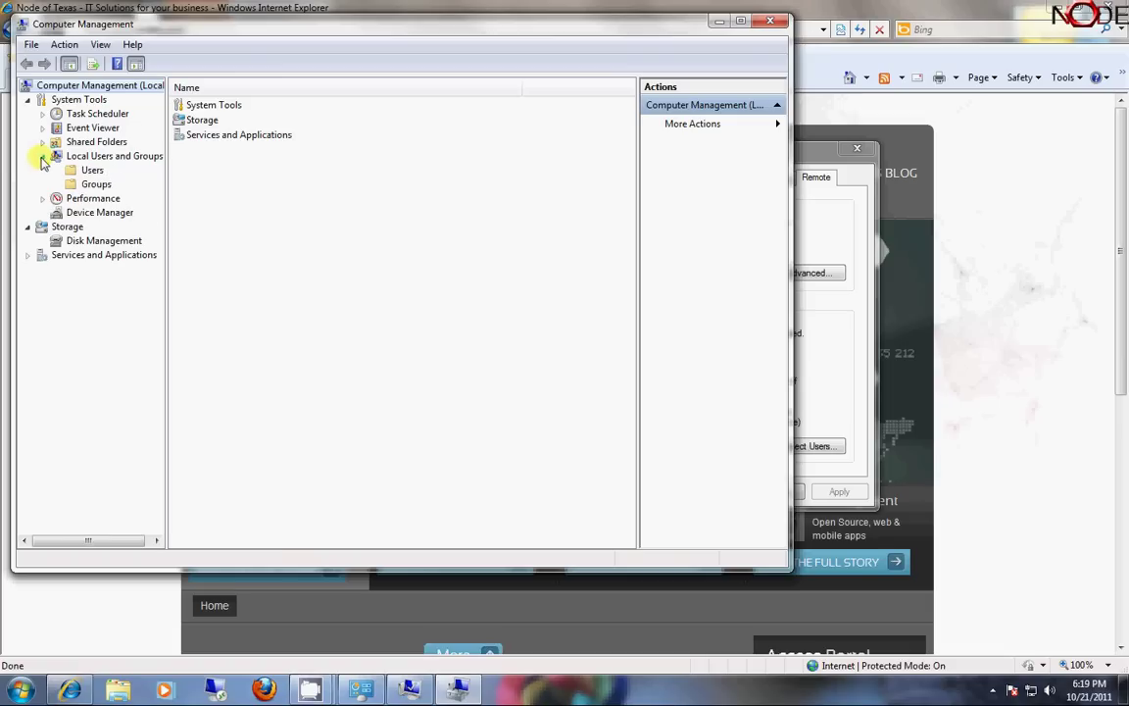
left_click(95, 185)
left_click(91, 170)
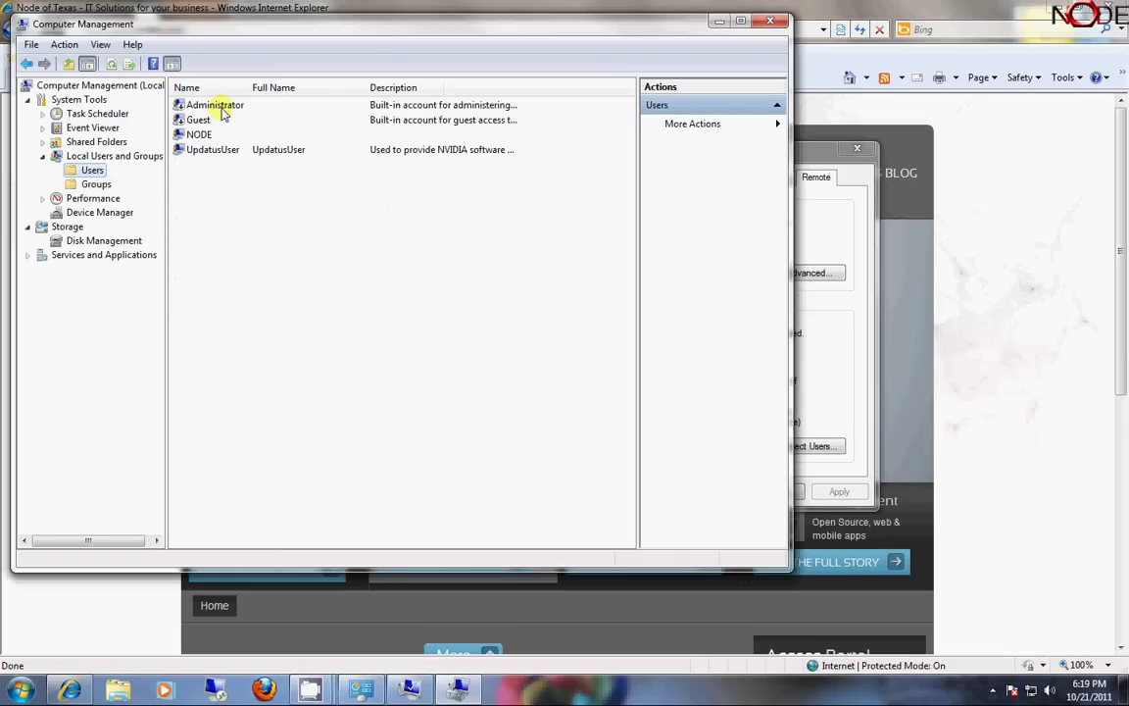
left_click(88, 185)
double_click(200, 105)
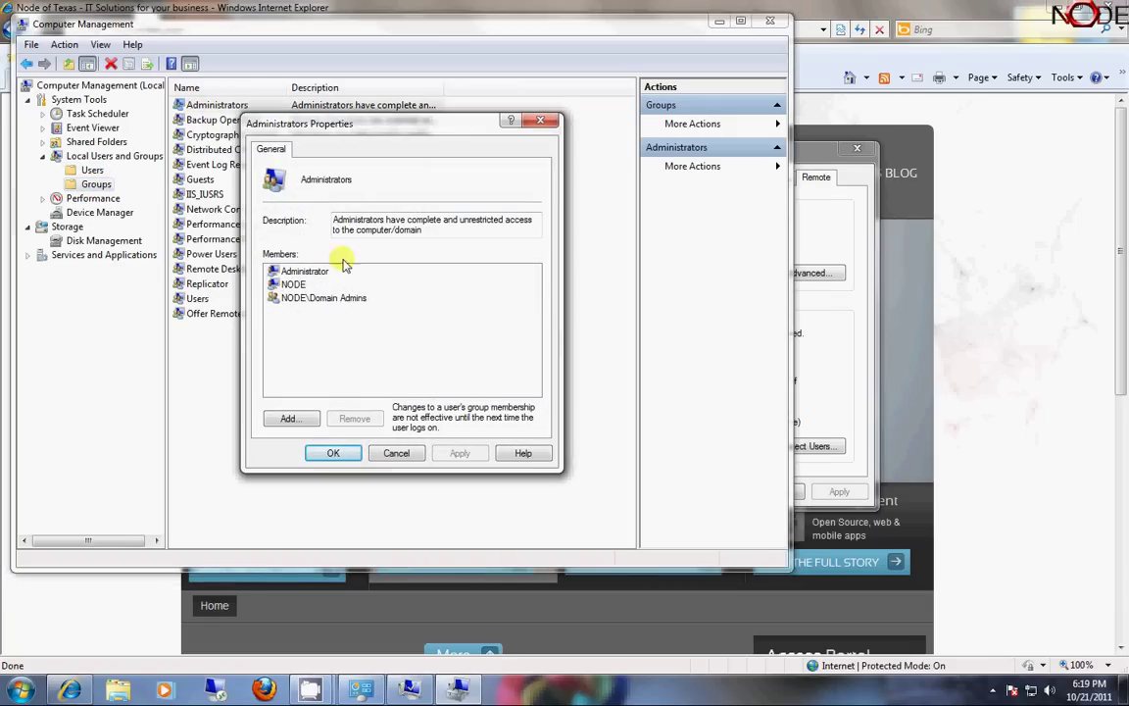
left_click(397, 453)
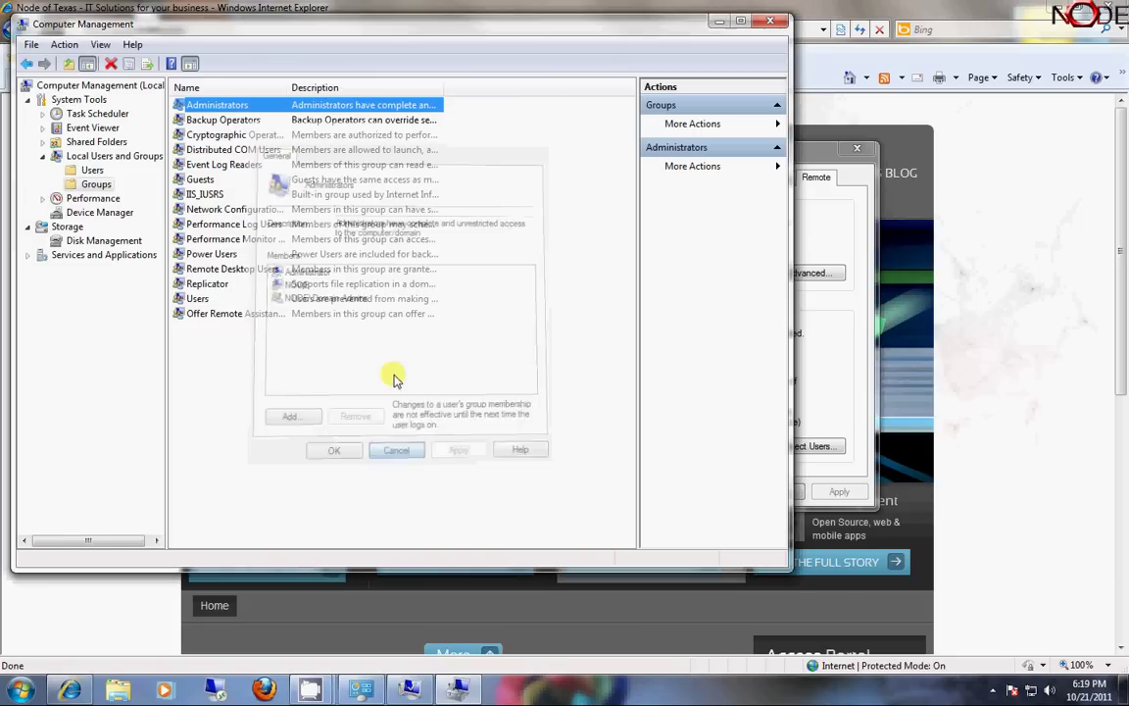
left_click(92, 172)
right_click(245, 199)
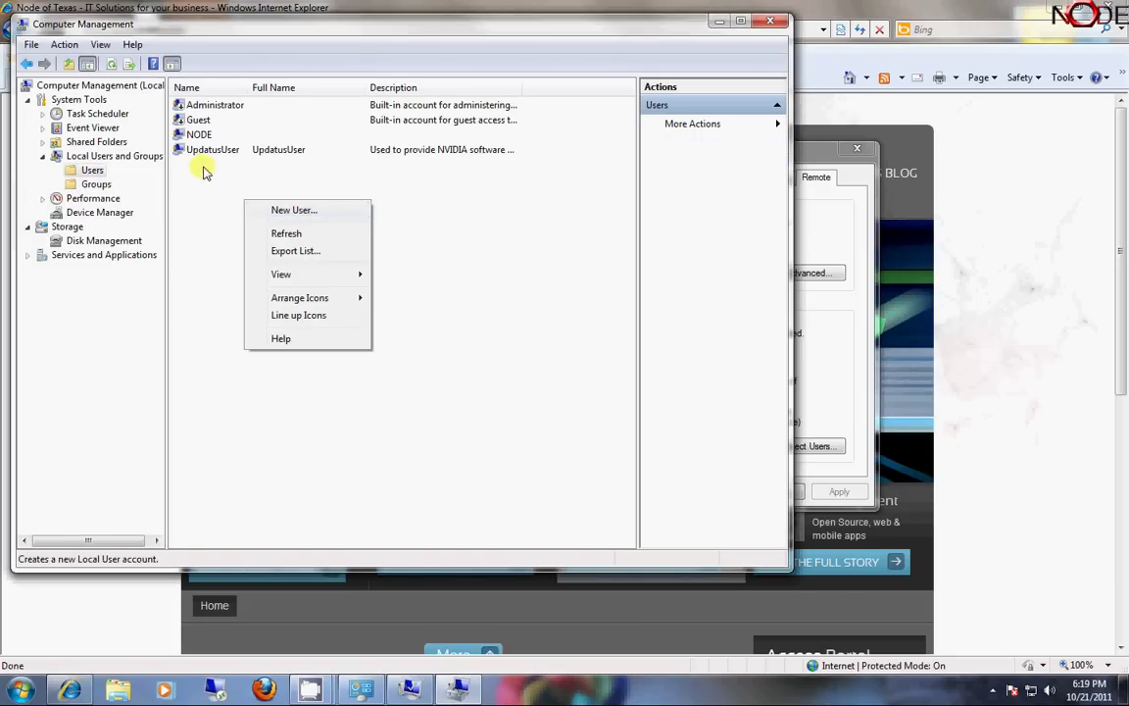
left_click(181, 135)
left_click(95, 185)
Review Administrators' members and try Add > Advanced > Find Now, then cancel without changes
double_click(210, 105)
left_click(299, 272)
left_click(292, 284)
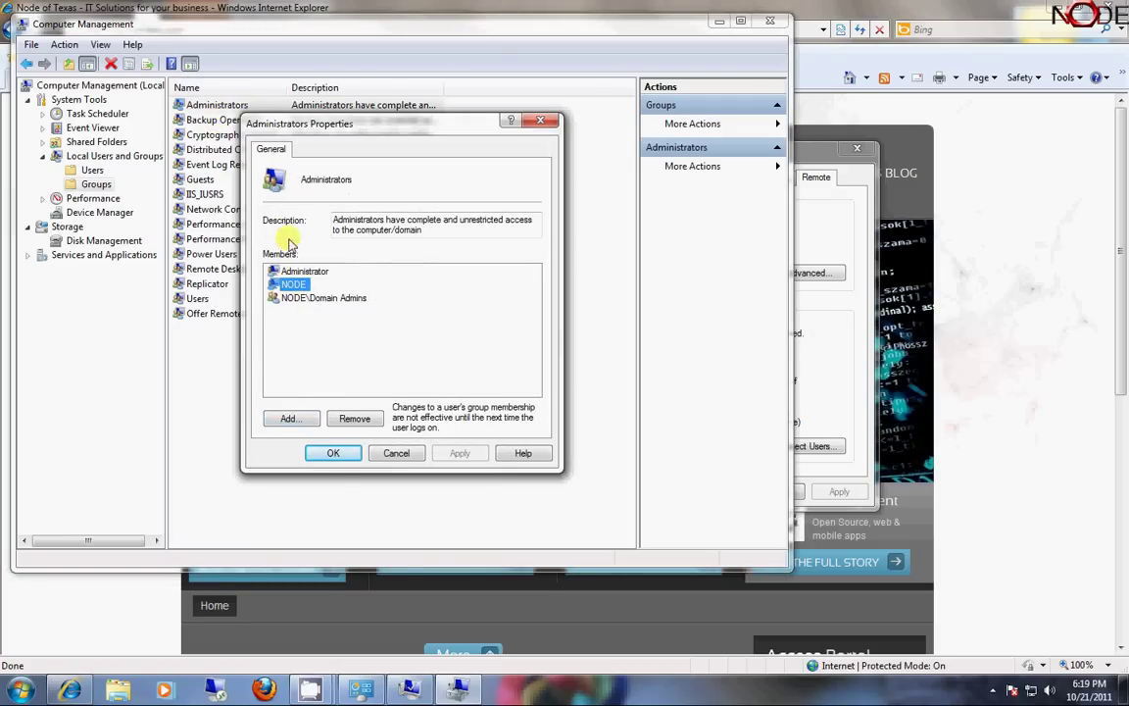
left_click(288, 419)
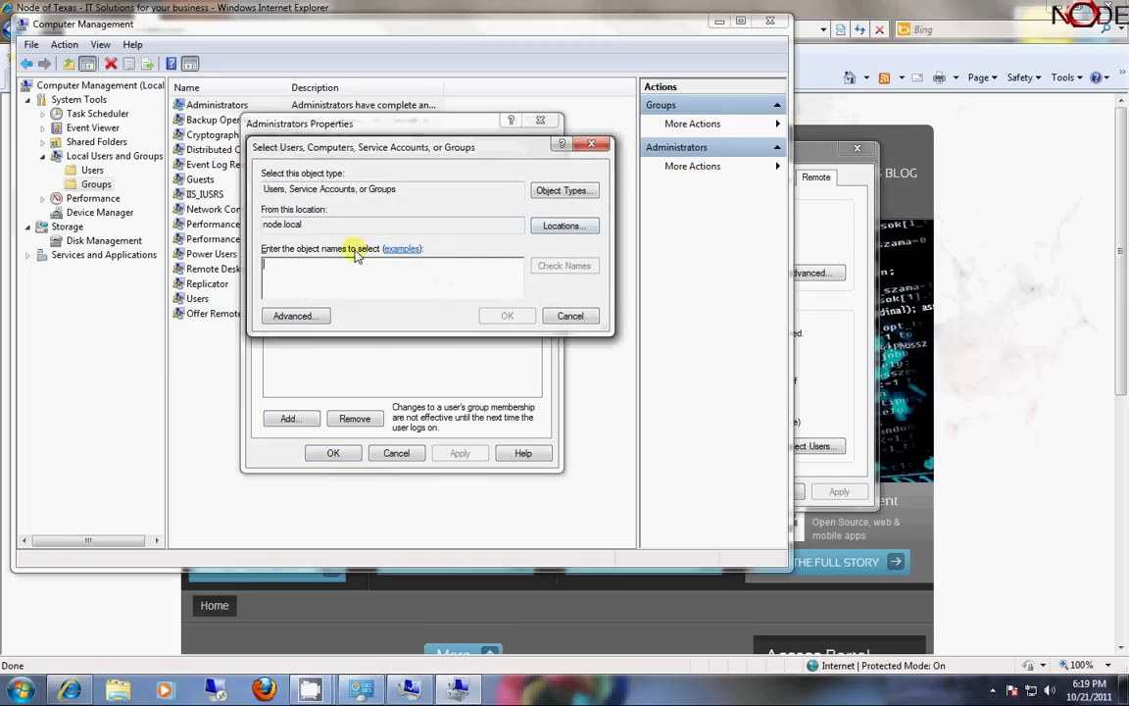
left_click(568, 316)
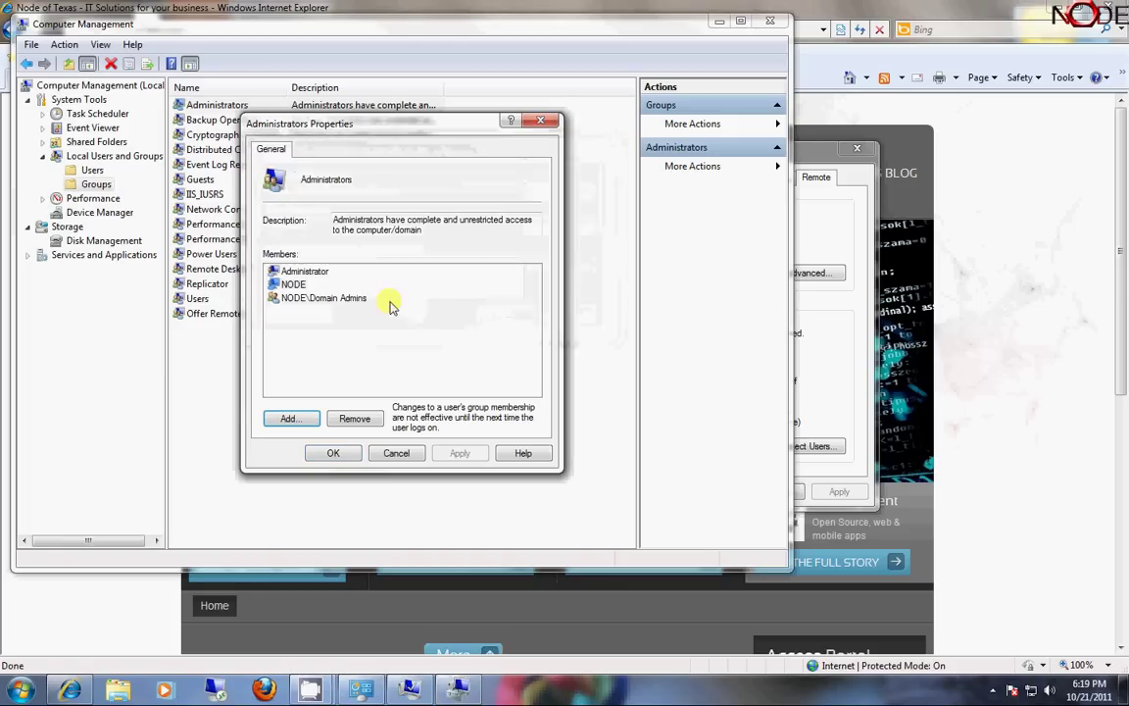
left_click(303, 420)
left_click(296, 314)
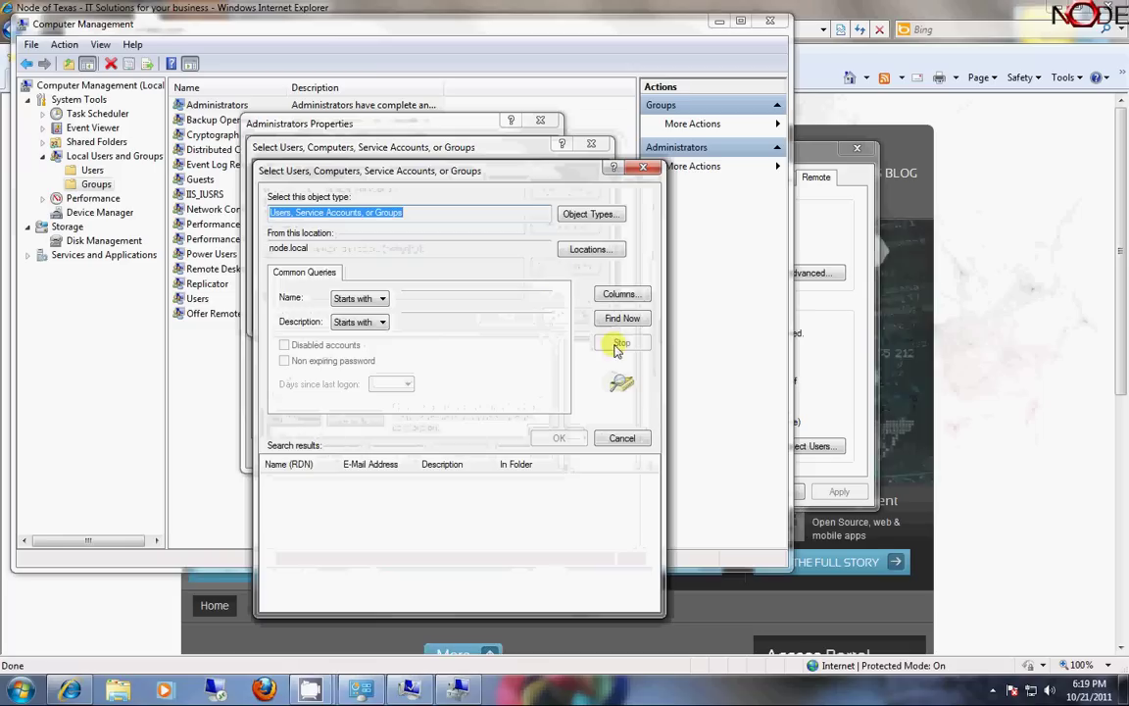
left_click(621, 317)
left_click(621, 438)
left_click(586, 316)
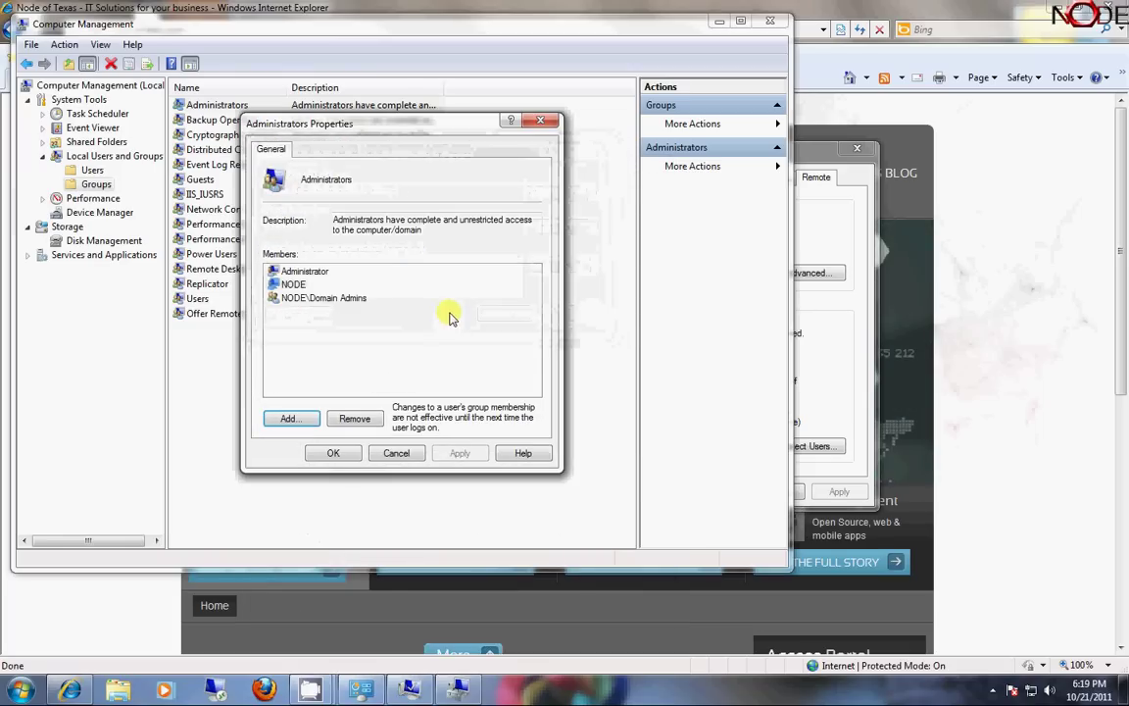
left_click(332, 452)
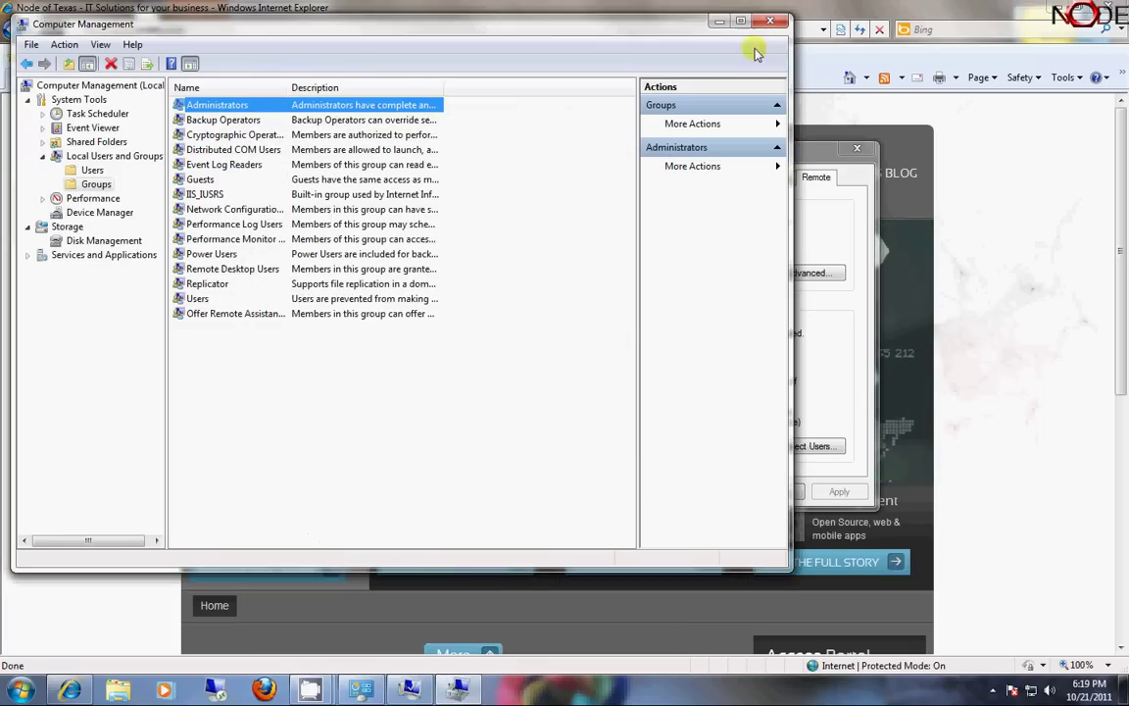
Close Computer Management, accept the Remote Desktop settings, and briefly open Remote Desktop Connection
left_click(768, 22)
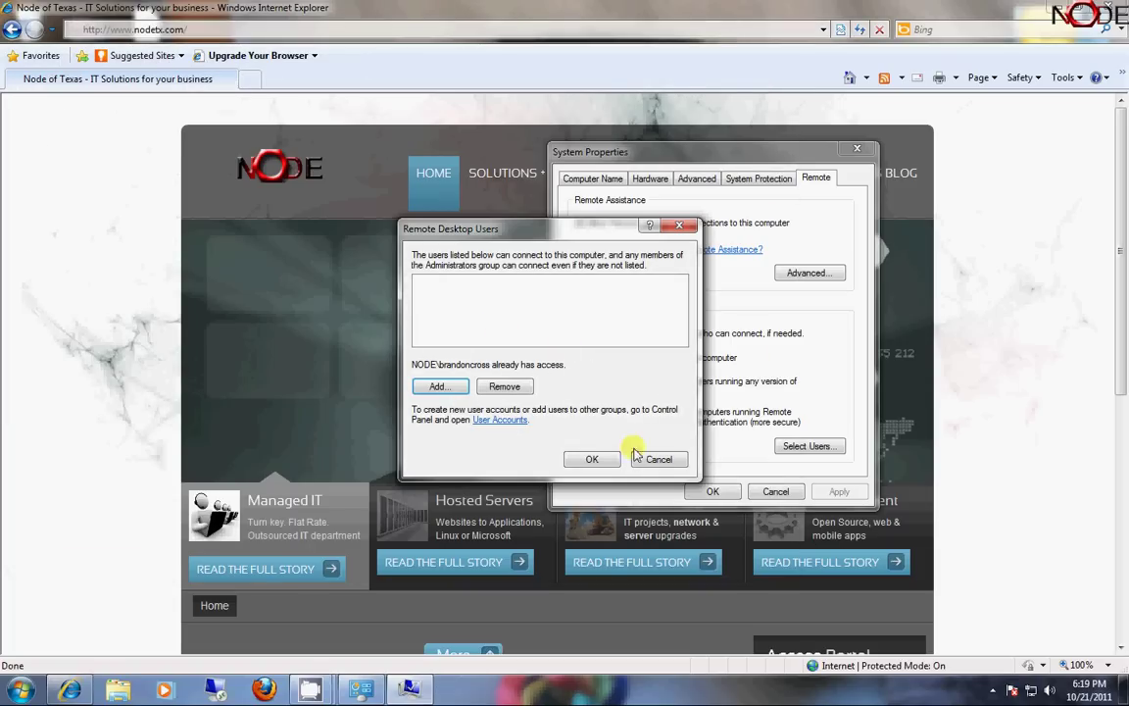
left_click(592, 459)
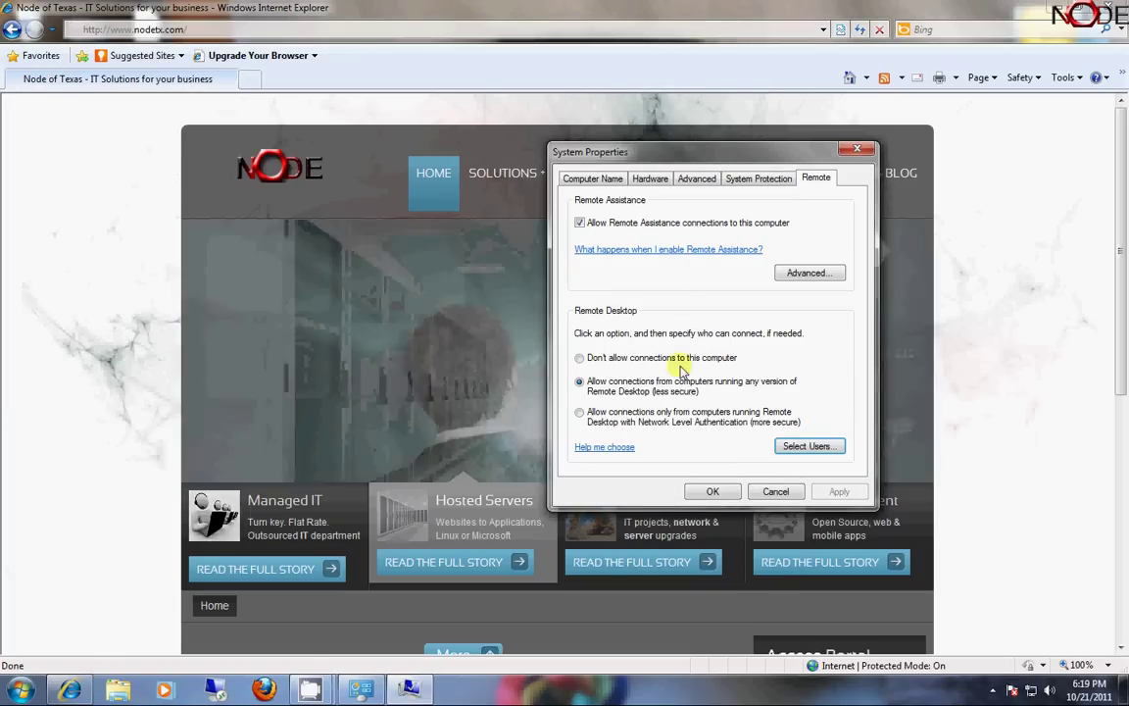
left_click(713, 491)
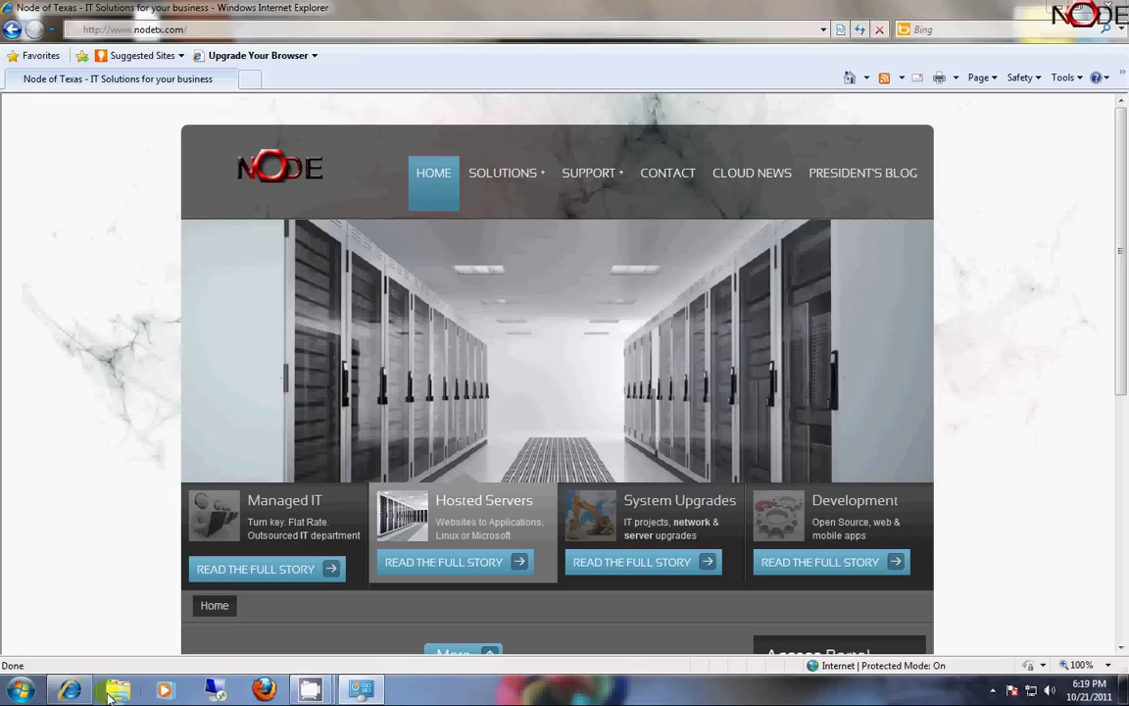
left_click(218, 690)
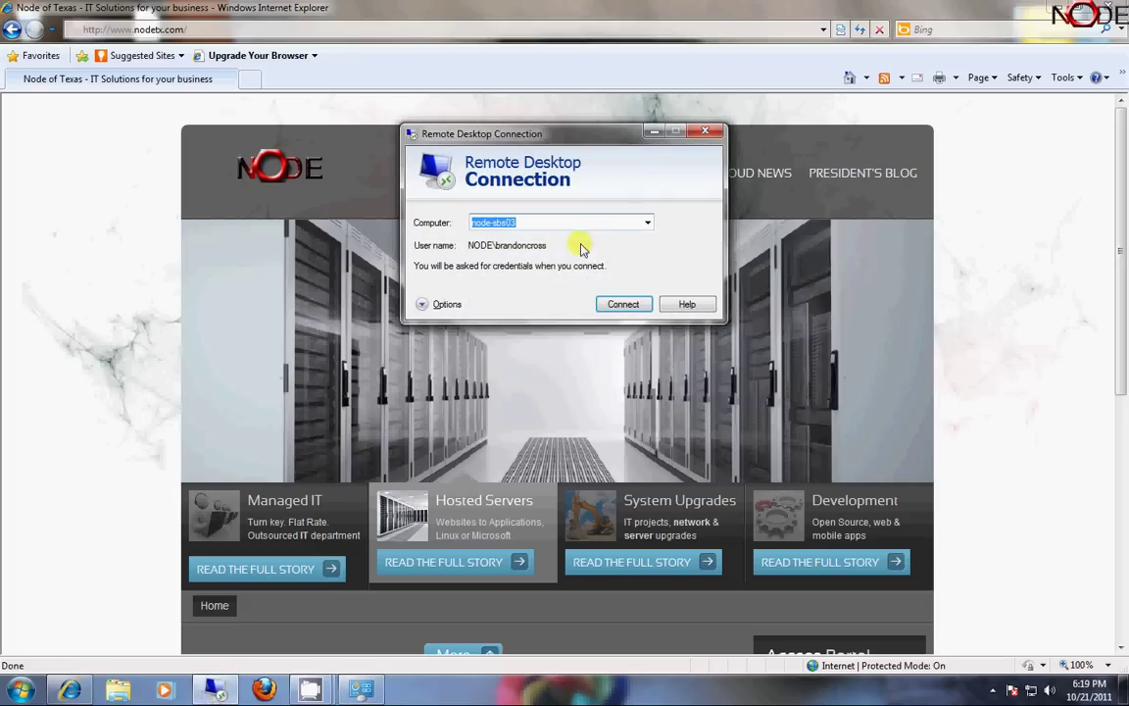
left_click(705, 136)
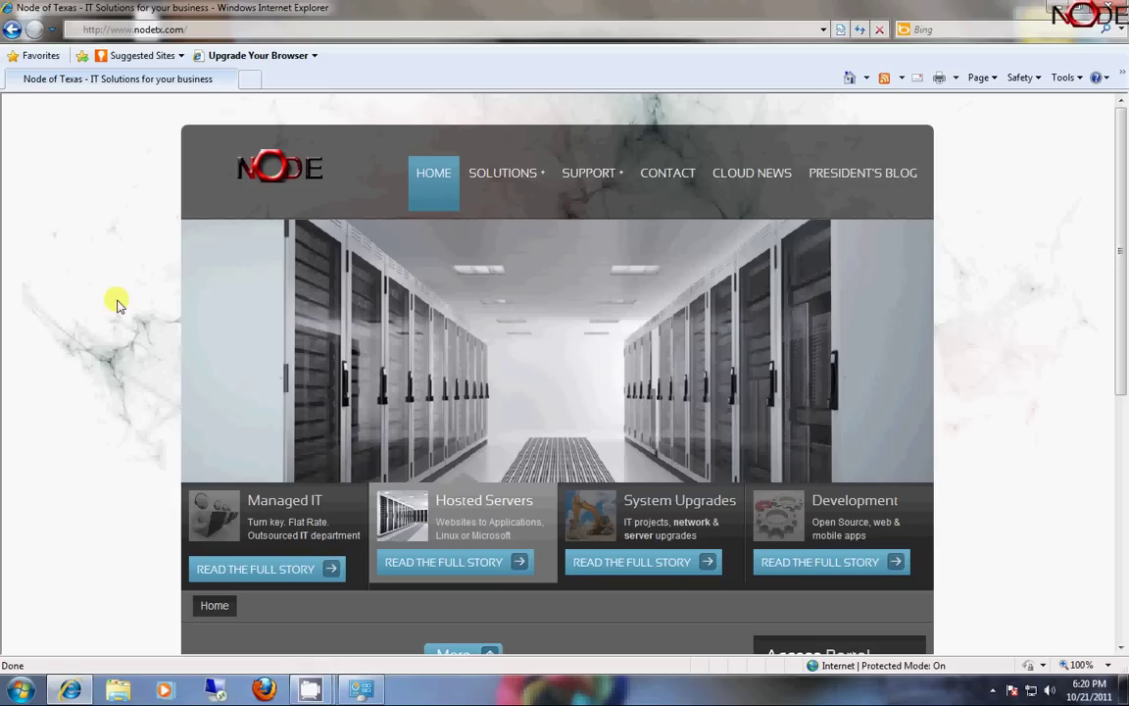
Run ipconfig in Command Prompt to find IPv4 192.168.99.158 and gateway 192.168.99.254
left_click(19, 689)
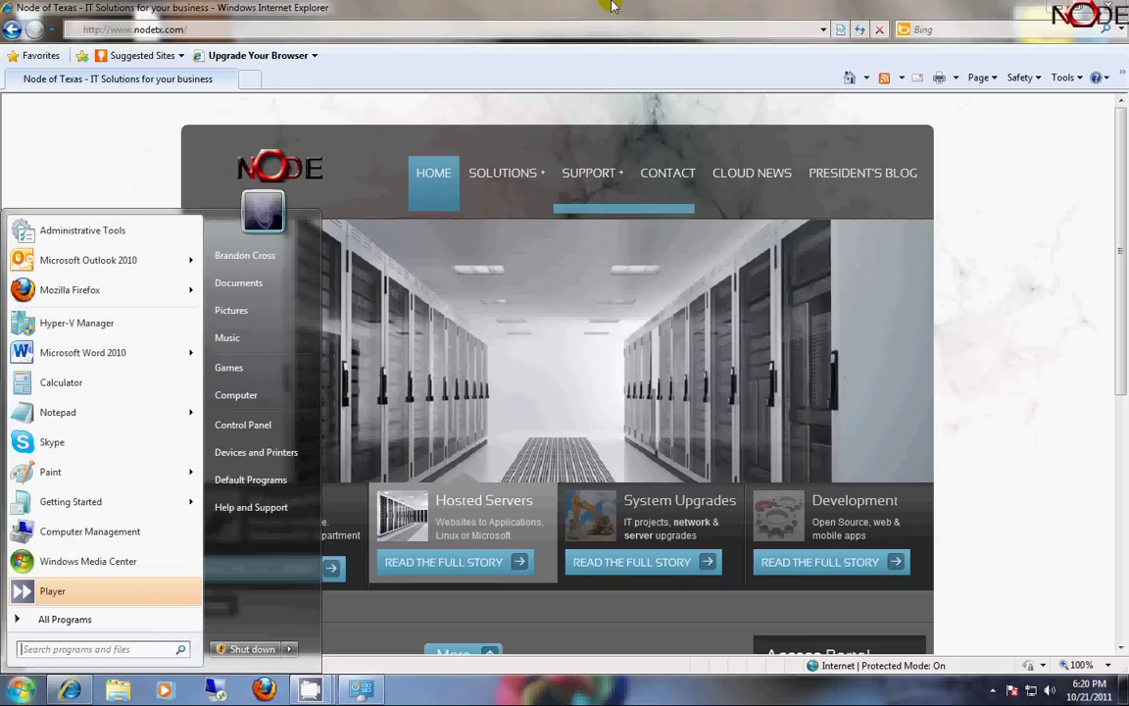
type("cmd")
key("Return")
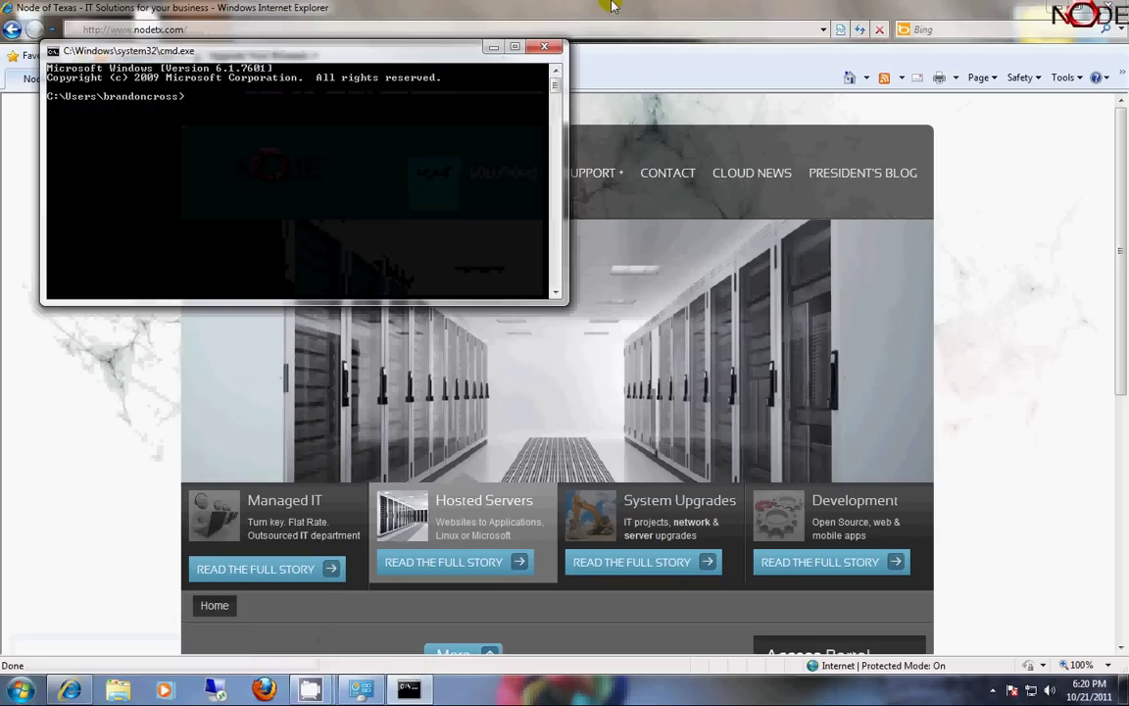
type("ipconfig")
key("Return")
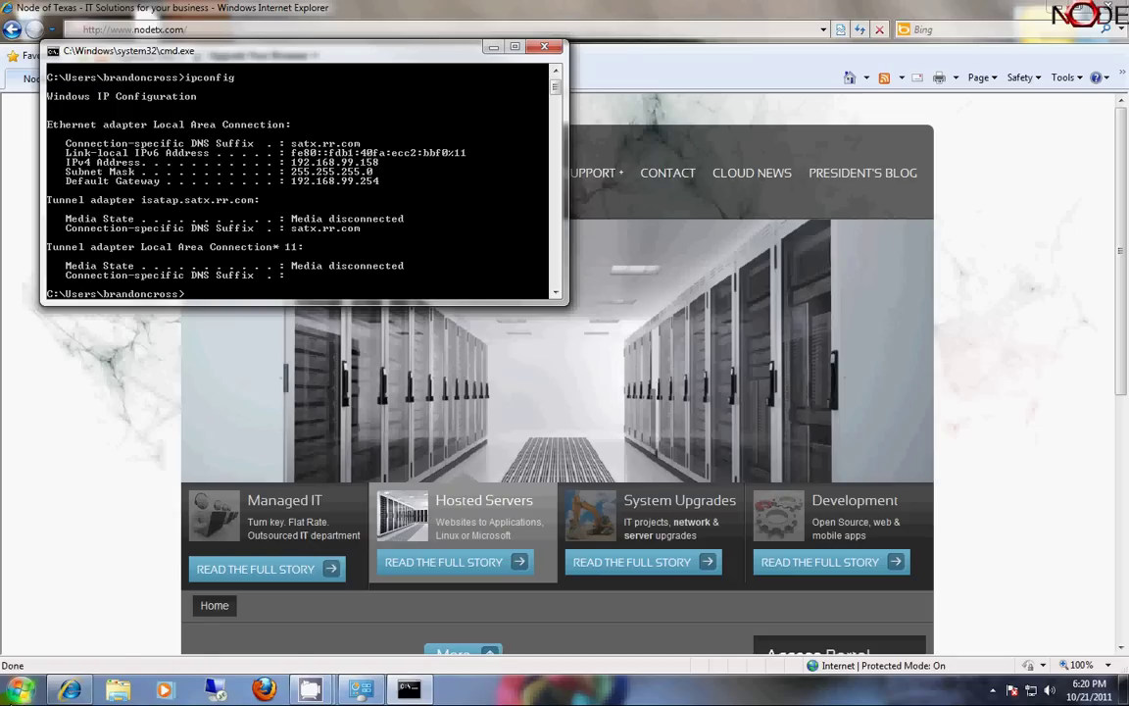
Bring the Command Prompt window forward, then switch back to Internet Explorer
key("super")
type("cmd")
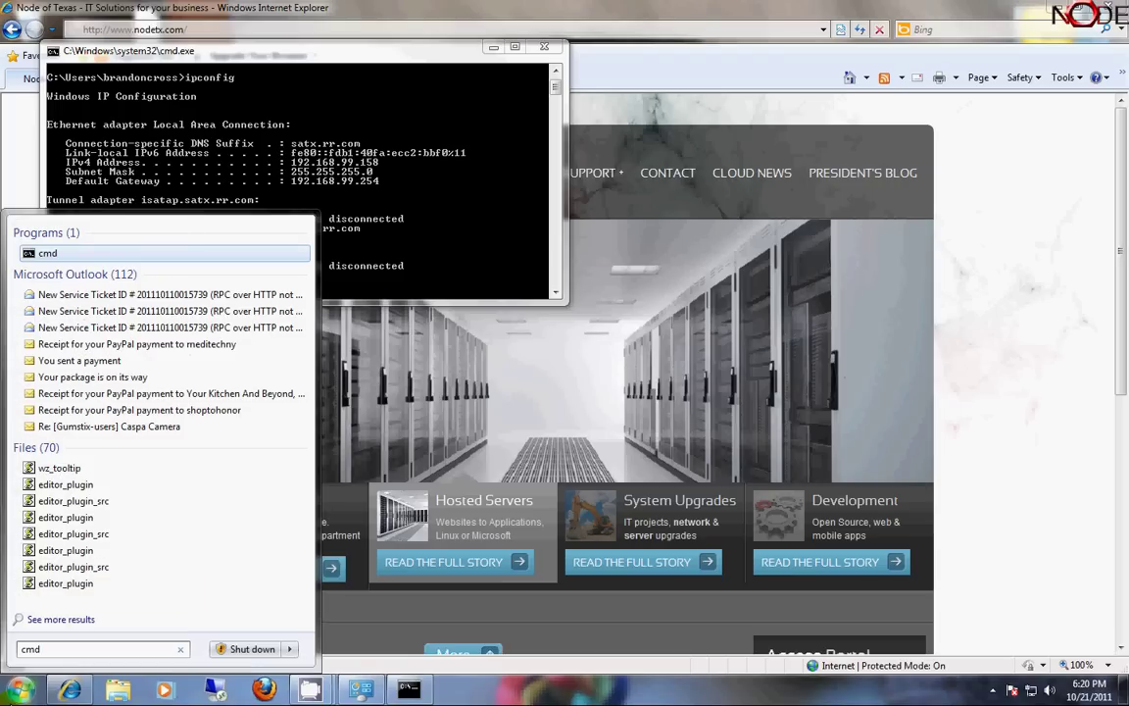
left_click(218, 86)
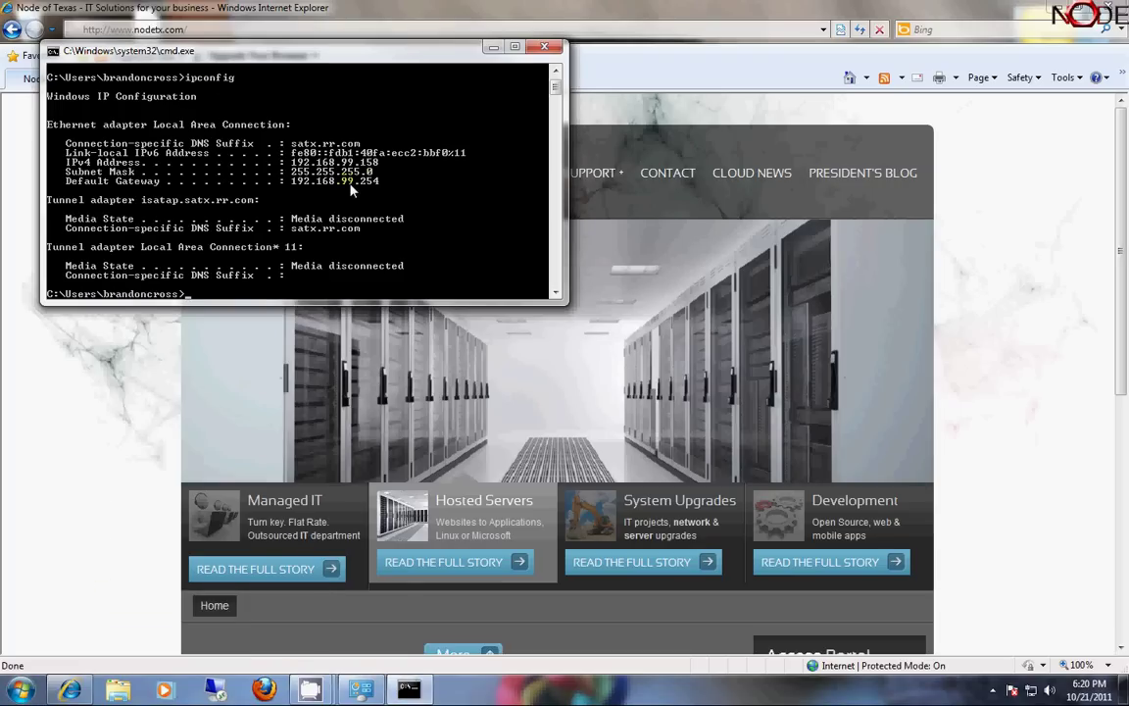
left_click(517, 27)
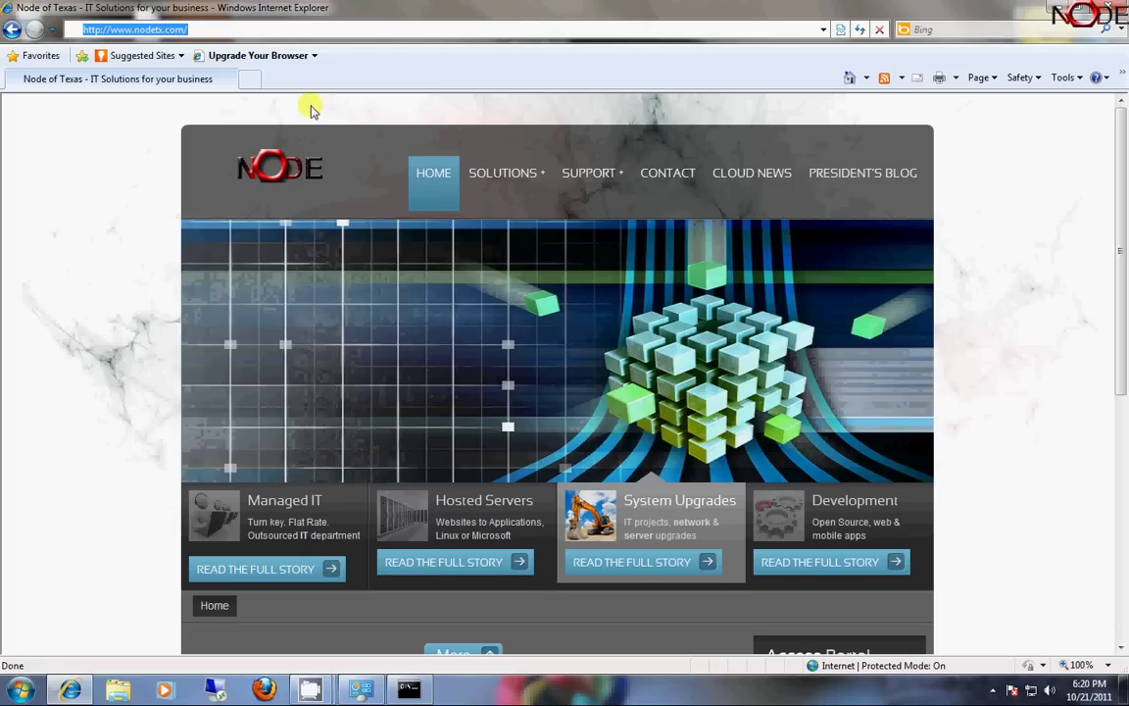
left_click(253, 79)
type("http://192.168.99.2")
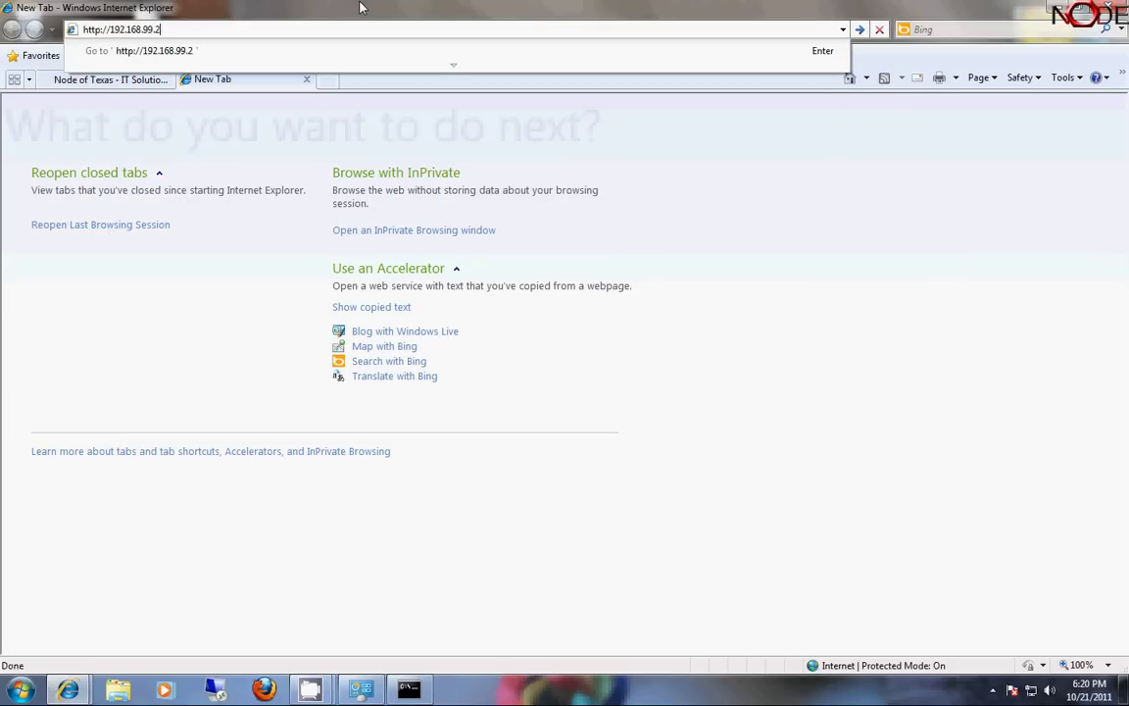
type("54")
key("Return")
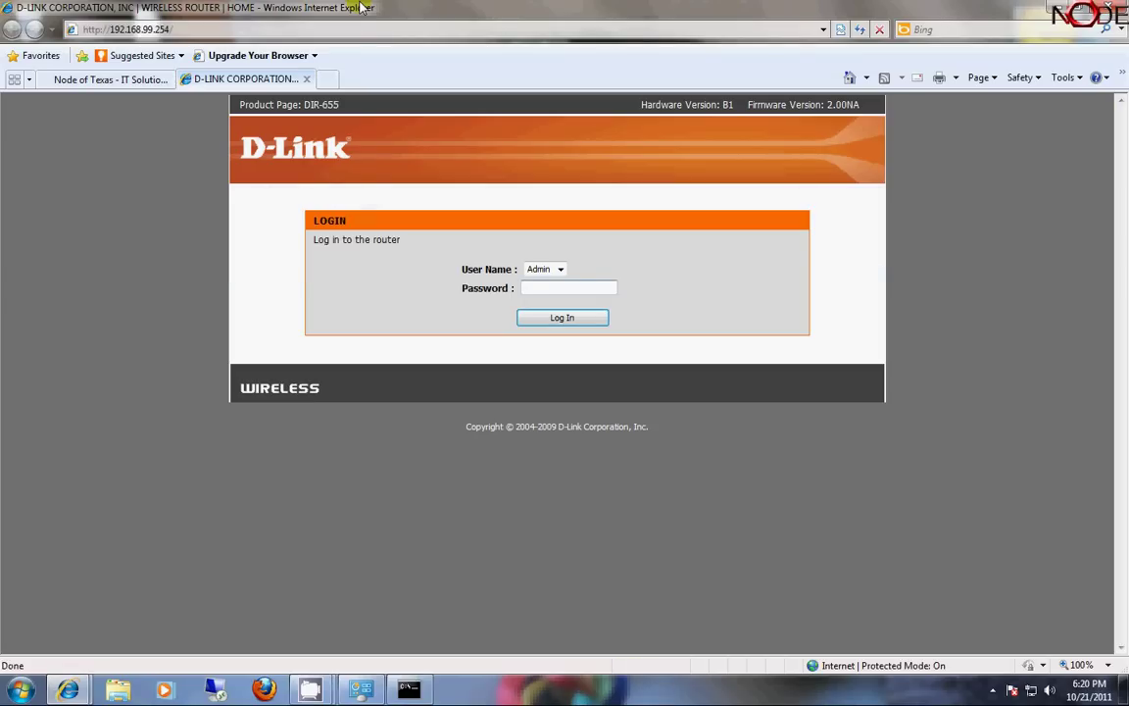
key("Return")
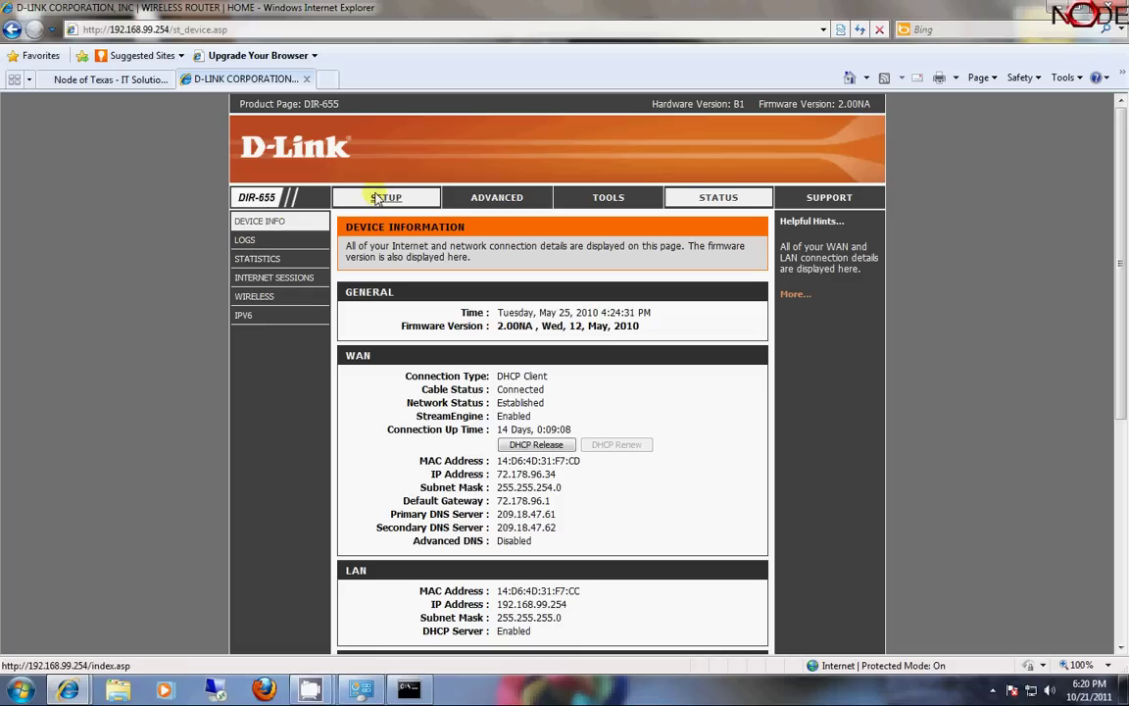
Open the Virtual Server list and confirm the PC's IPv4 address in the ipconfig output
left_click(499, 197)
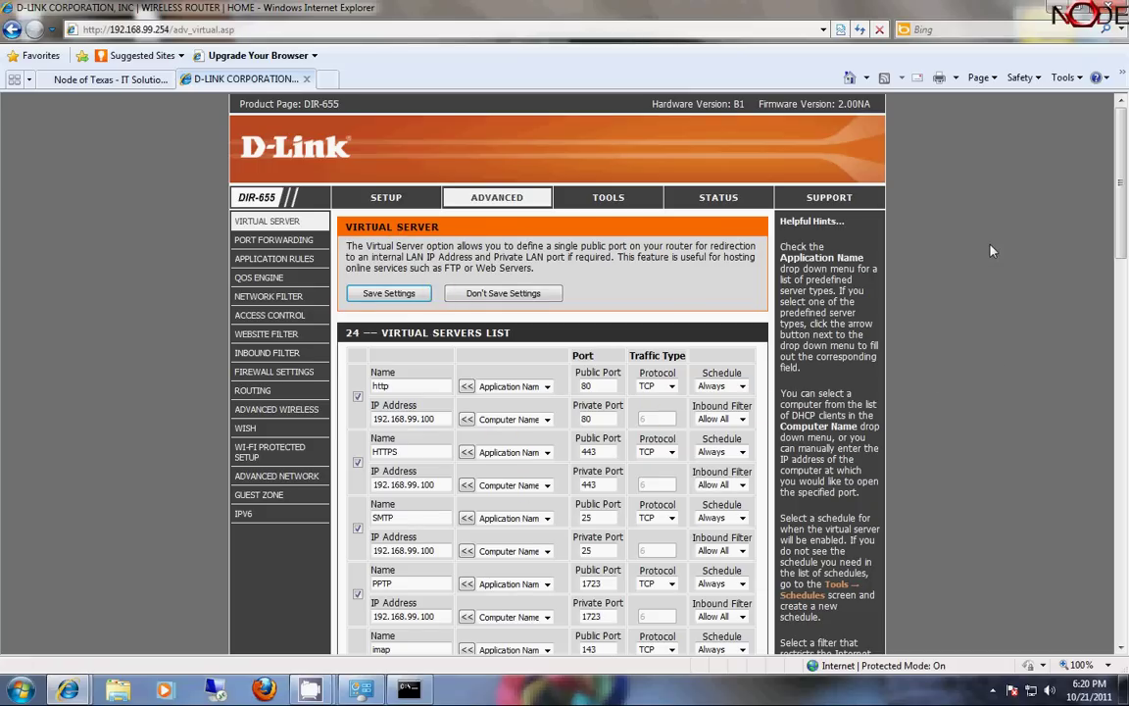
scroll(990, 251, "down", 2)
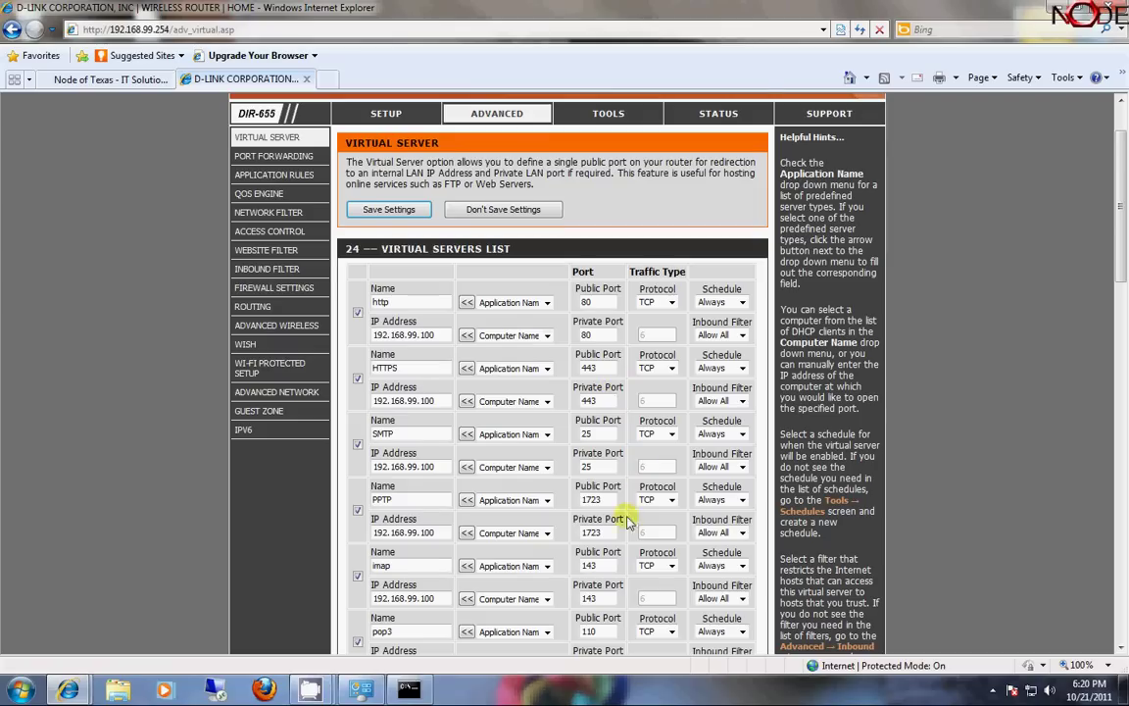
scroll(624, 529, "down", 4)
scroll(516, 398, "up", 2)
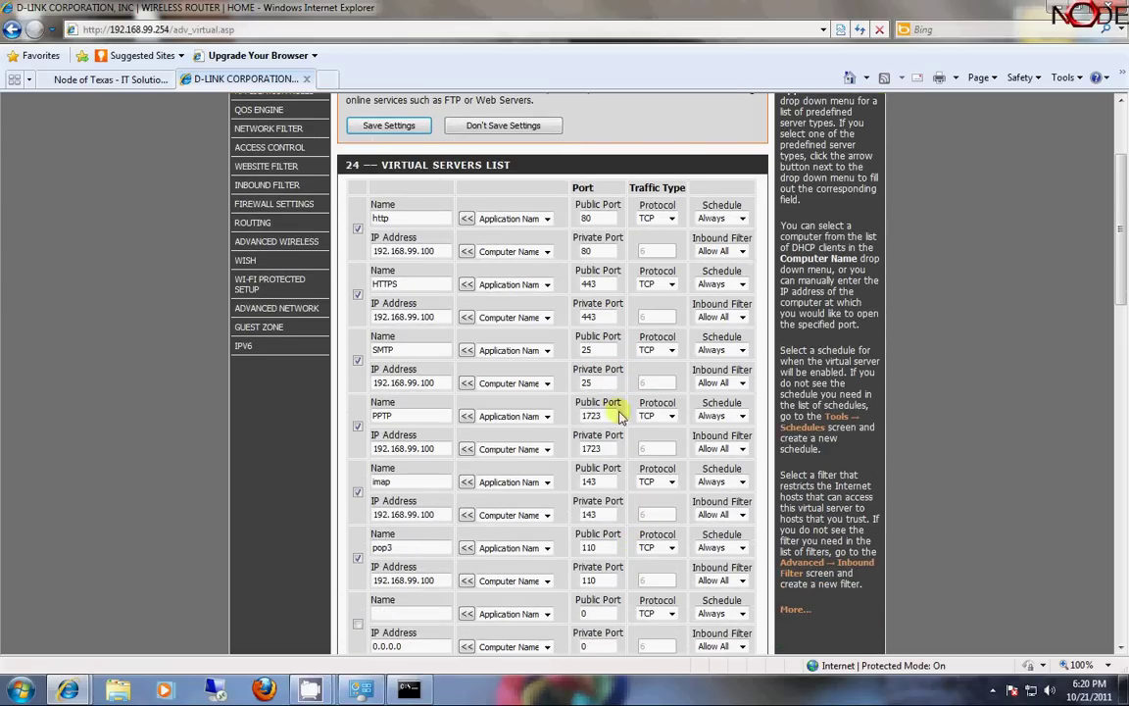
scroll(931, 342, "down", 2)
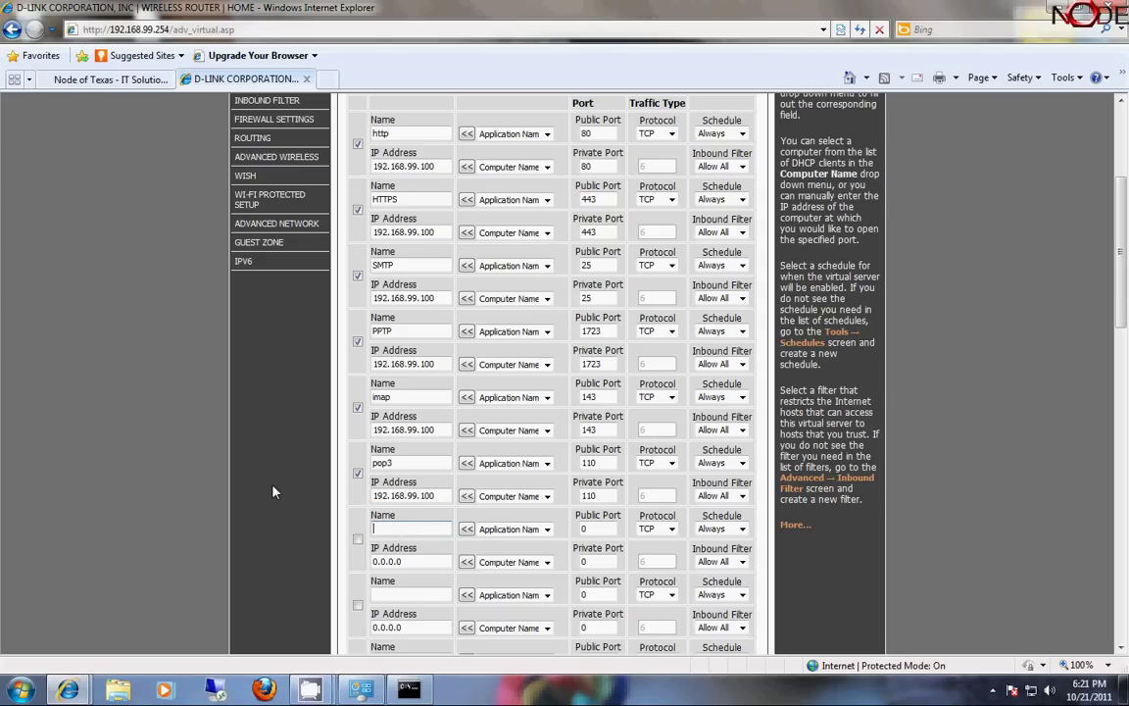
left_click(408, 691)
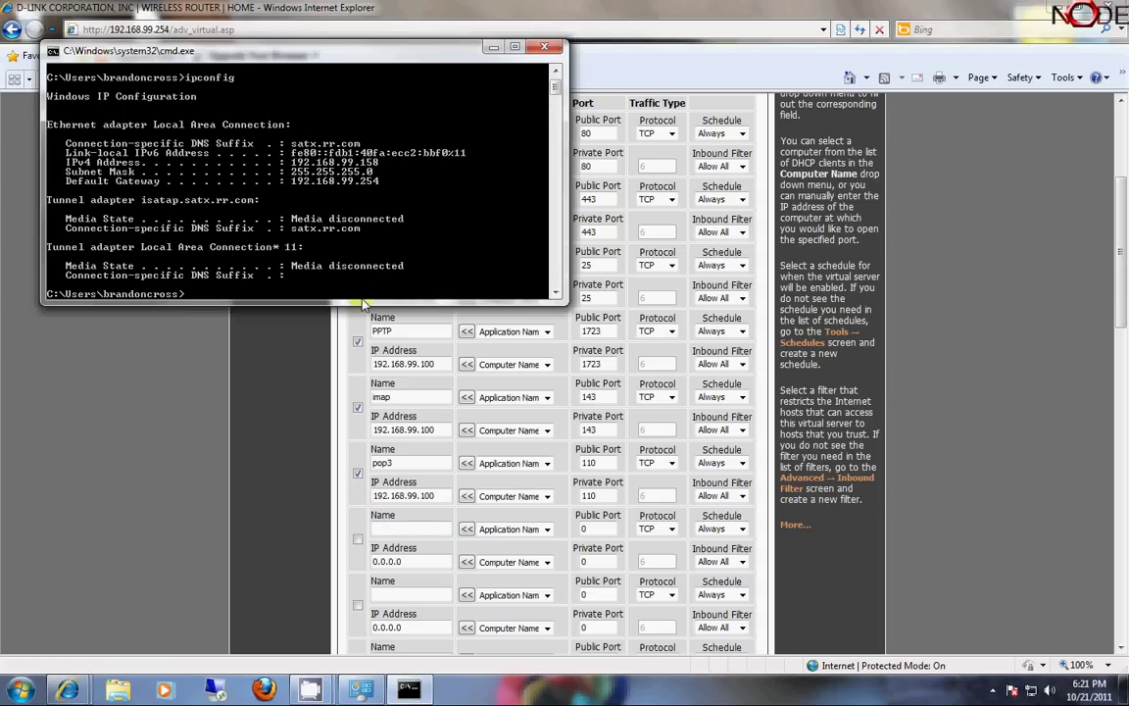
left_click(299, 443)
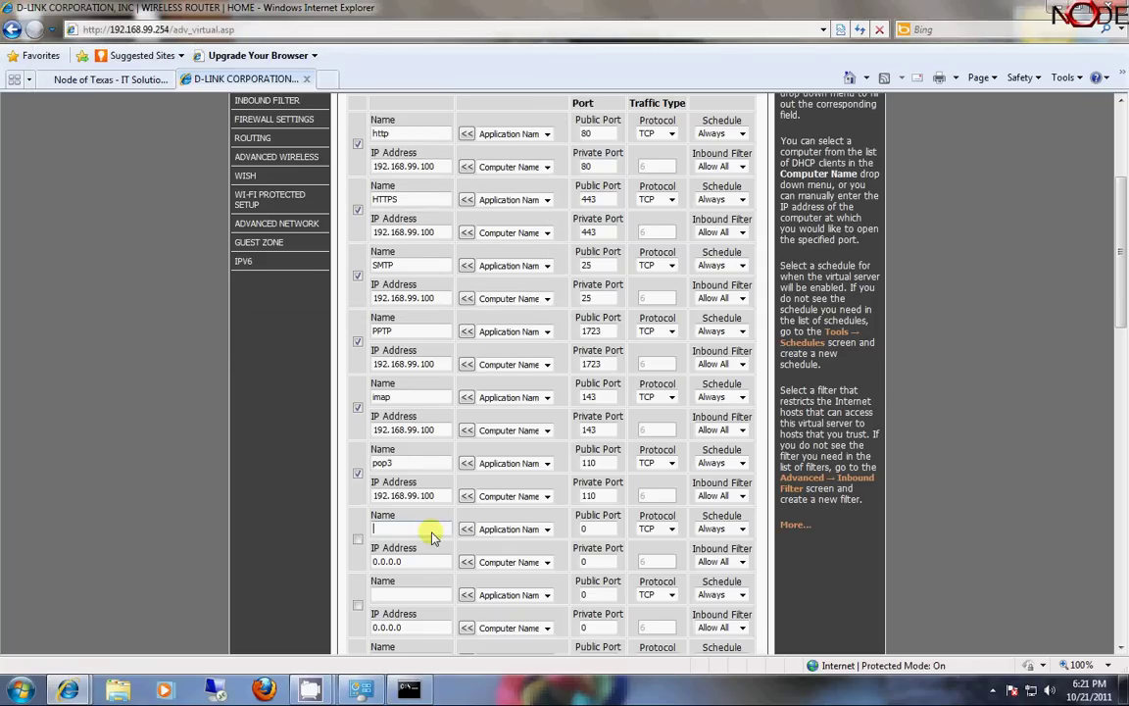
Add an enabled virtual server entry named 192.168.99.158 forwarding port 3389 over TCP
type("192.168.99.158")
left_click(509, 529)
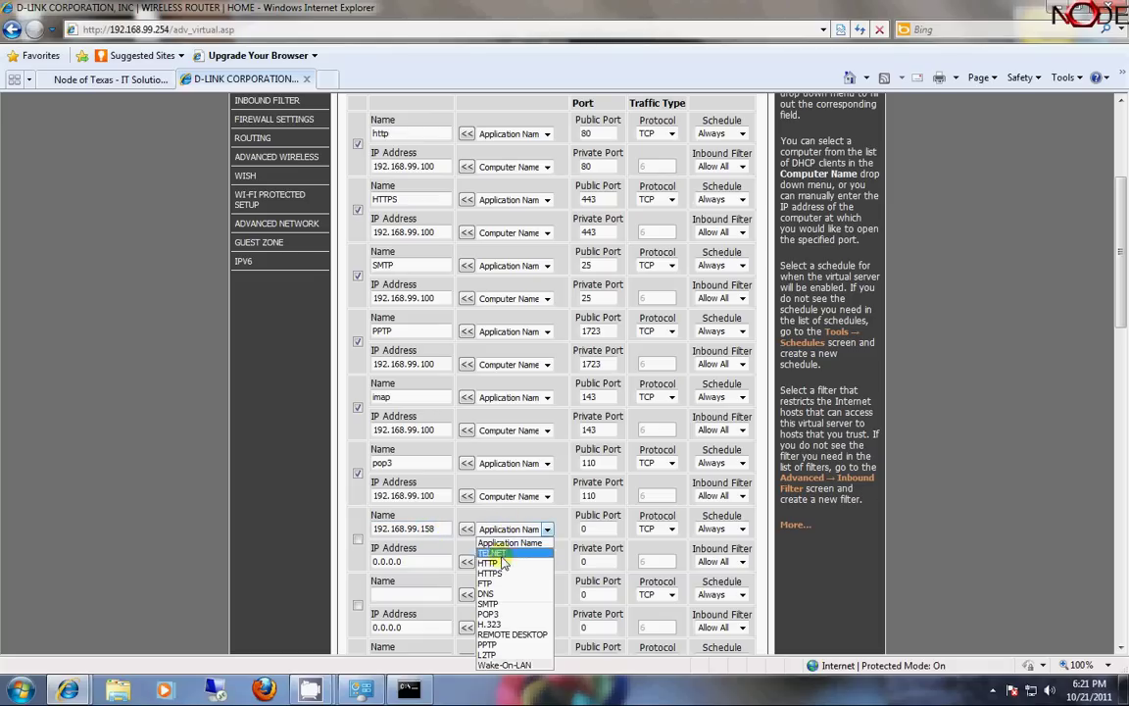
left_click(533, 635)
double_click(594, 530)
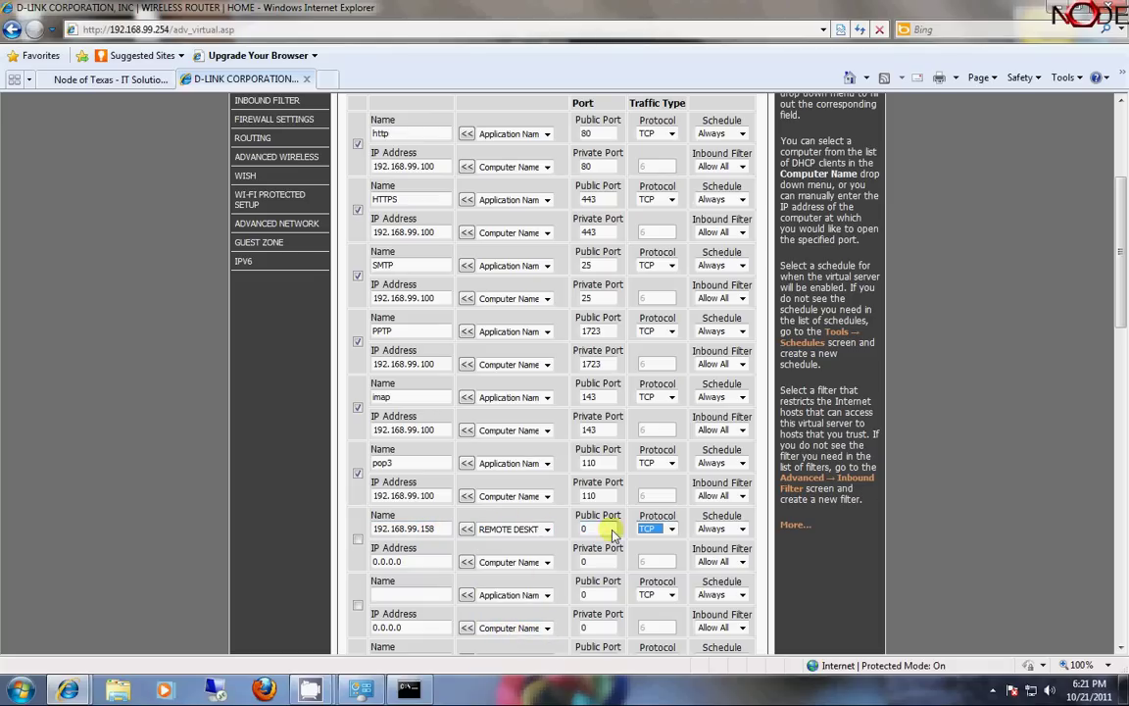
left_click(535, 529)
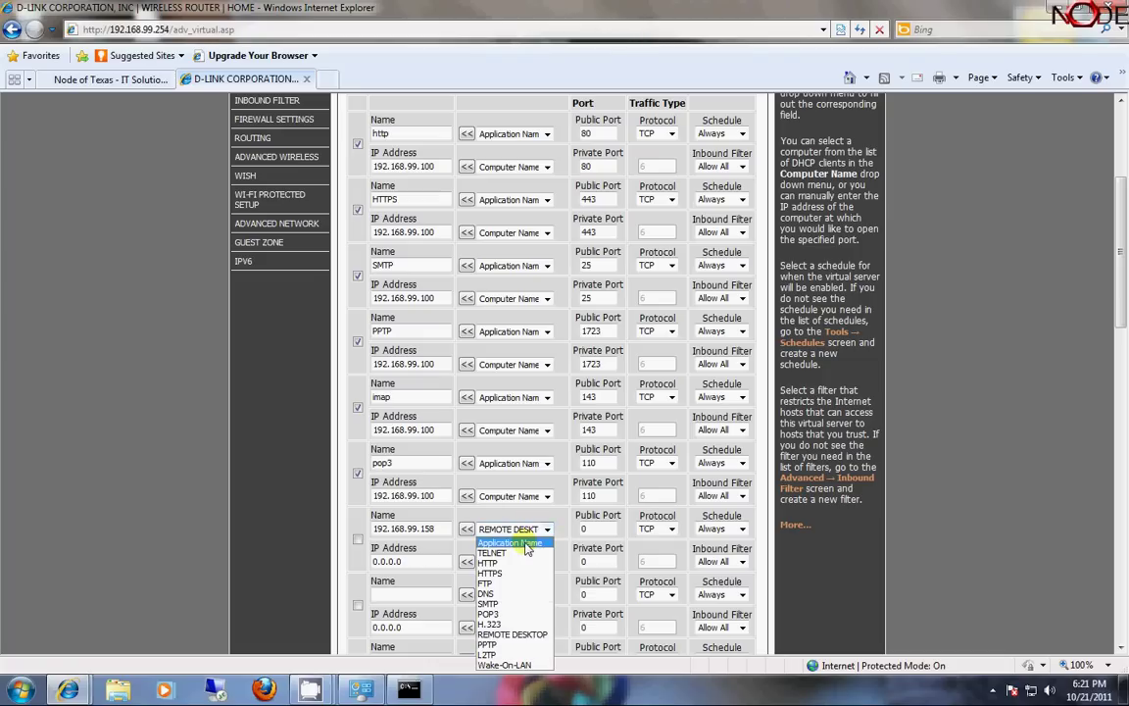
left_click(504, 542)
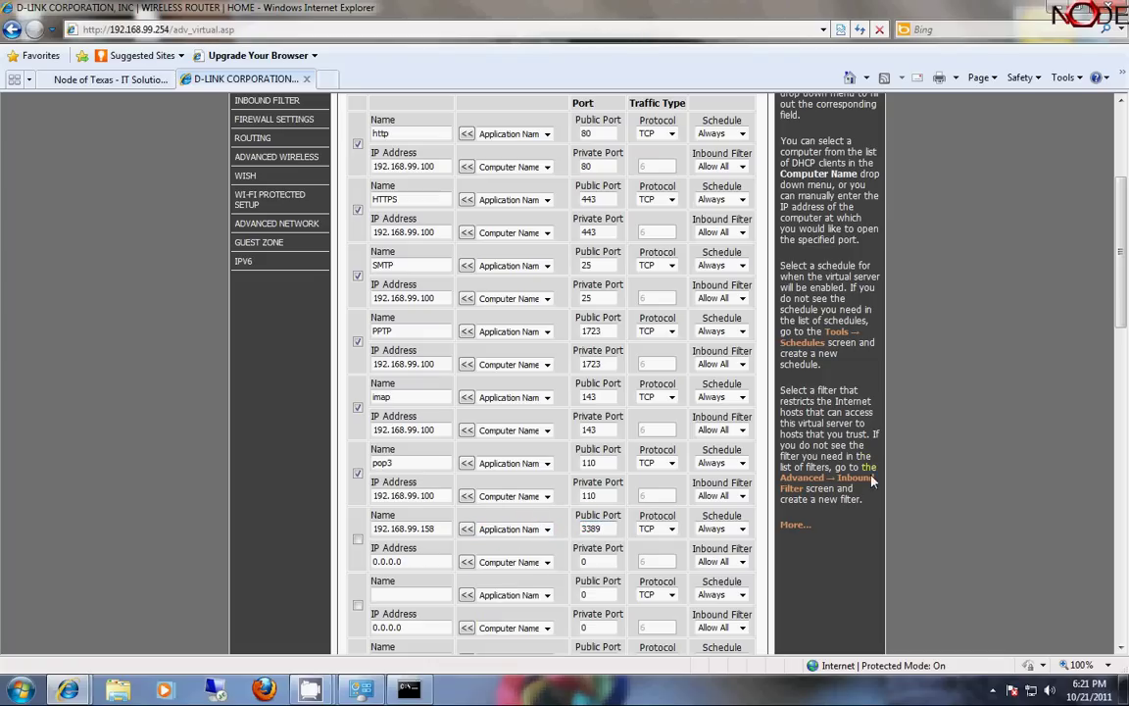
left_click(357, 538)
scroll(338, 498, "down", 10)
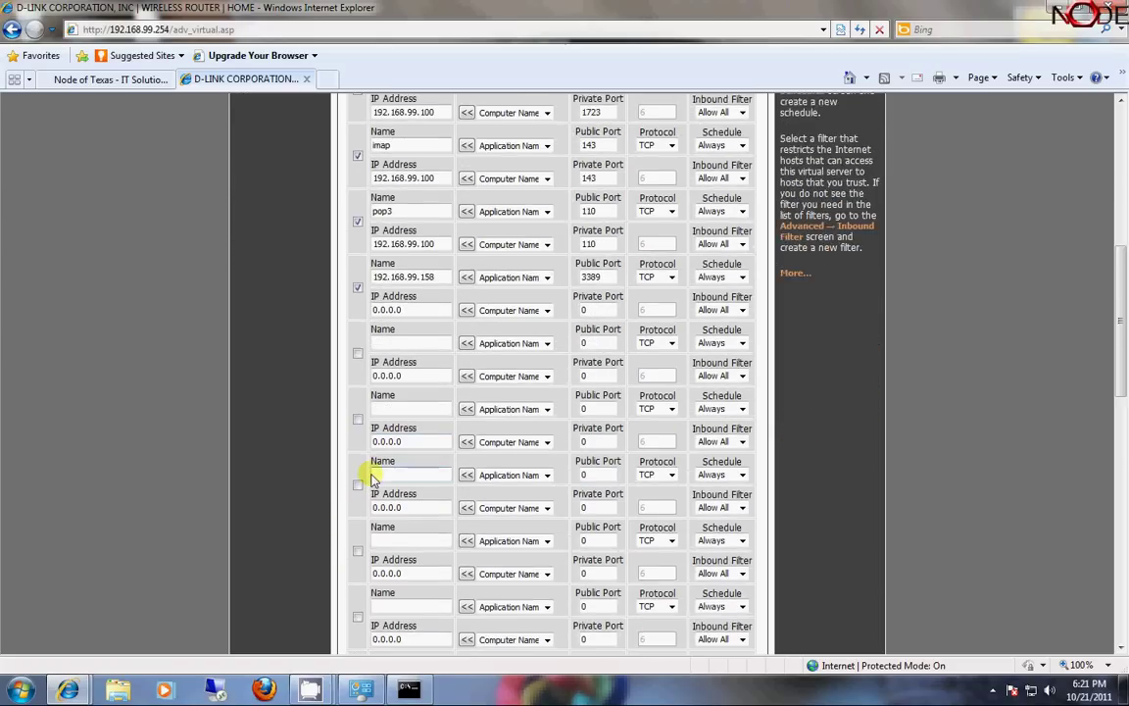
scroll(372, 475, "down", 5)
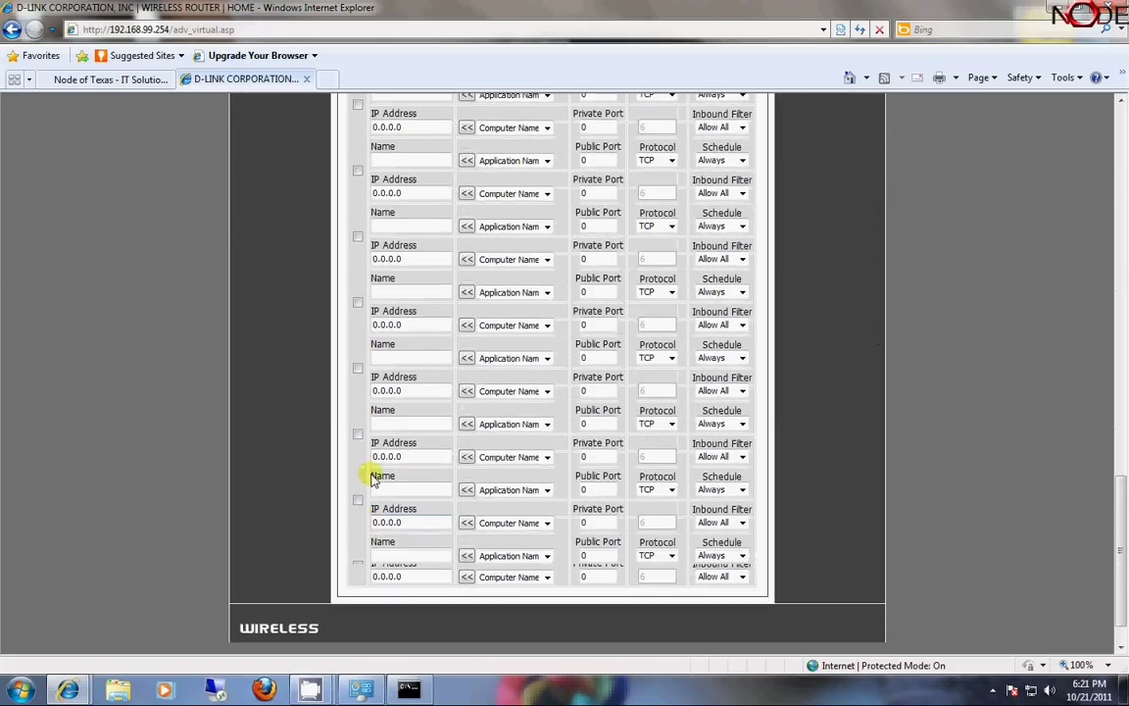
scroll(373, 475, "up", 4)
scroll(372, 477, "up", 4)
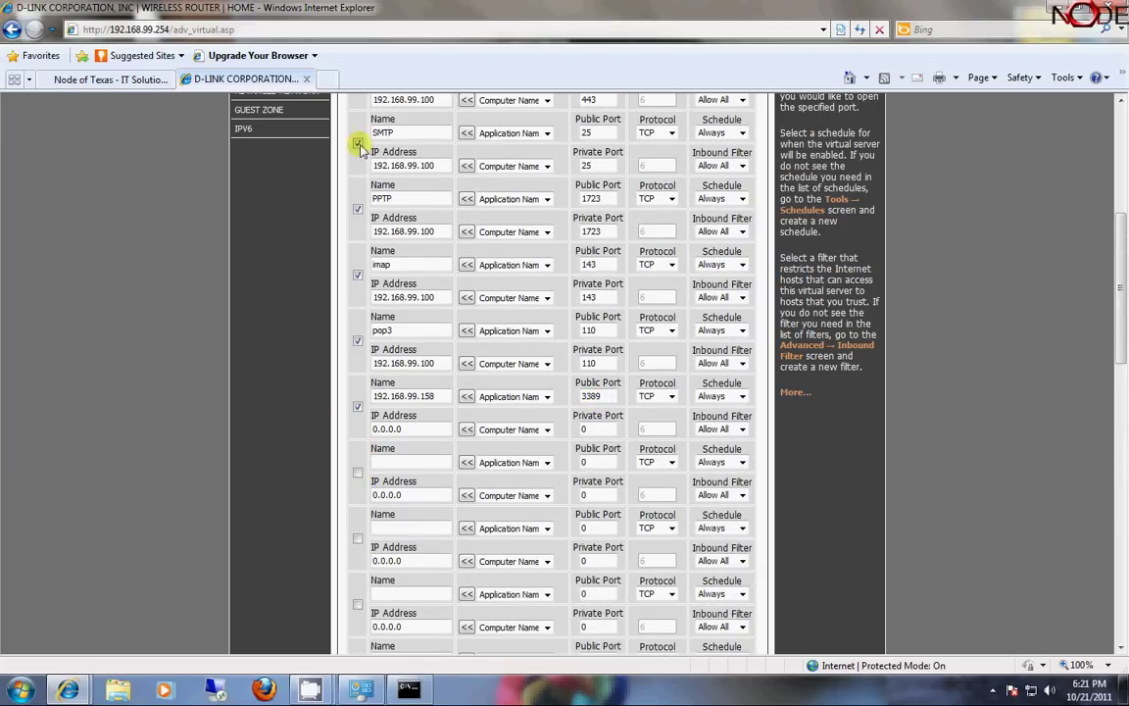
left_click(327, 80)
type("www.google.com")
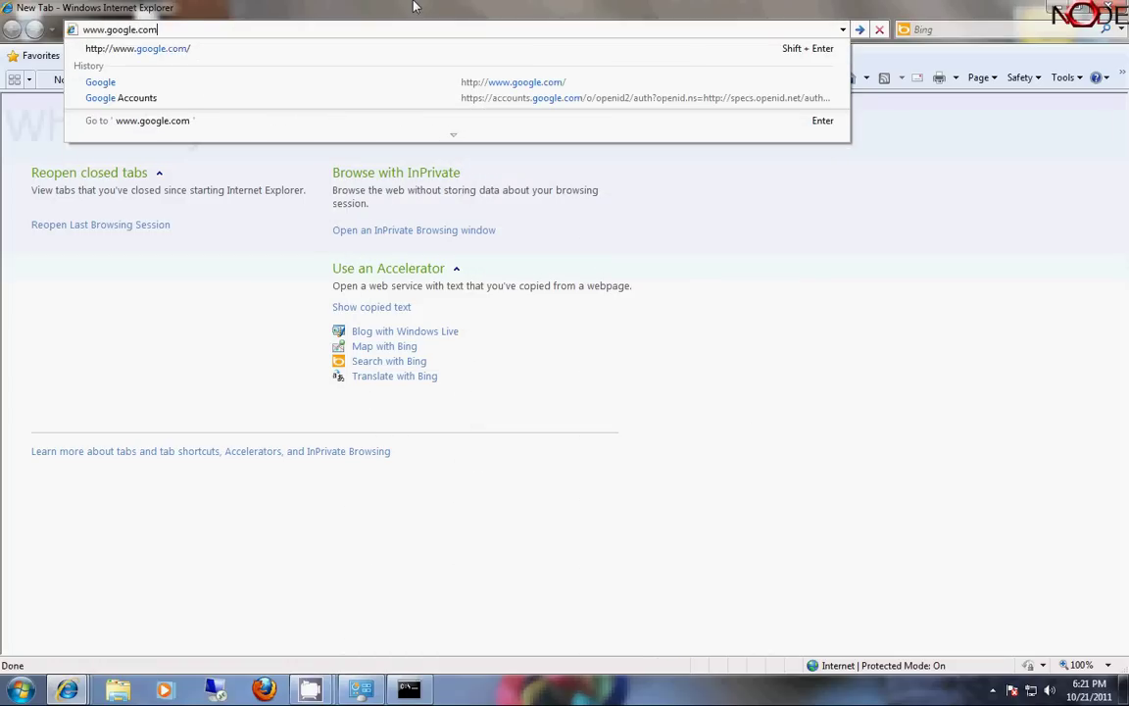
key("Return")
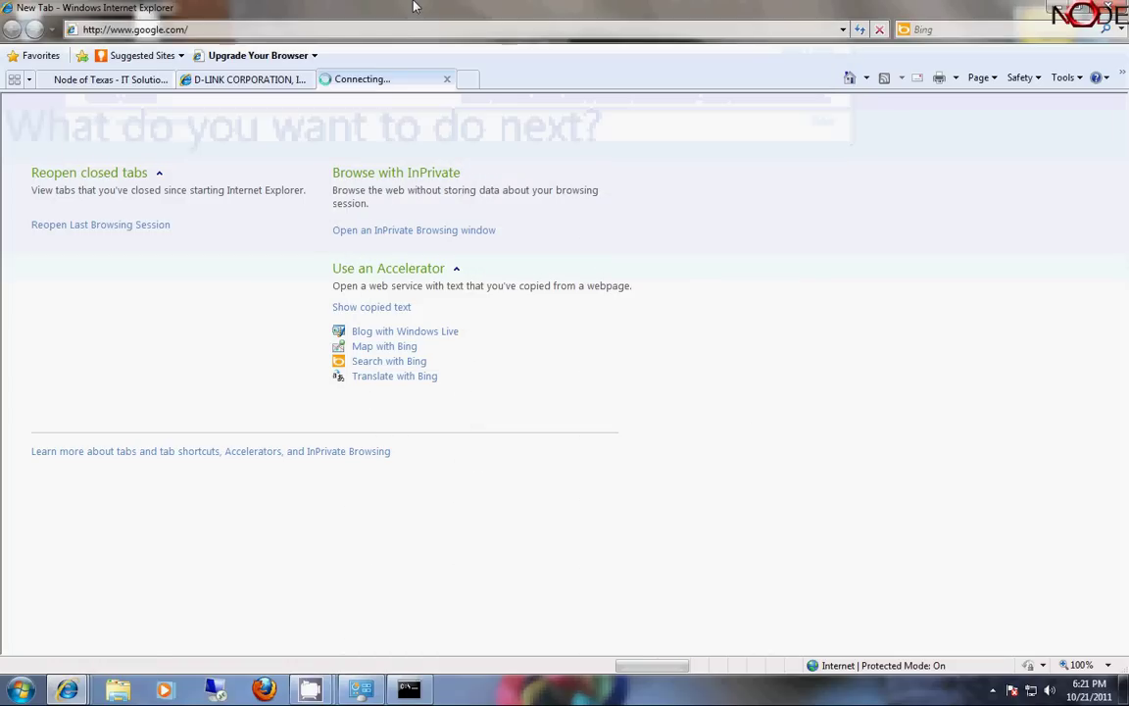
type("link")
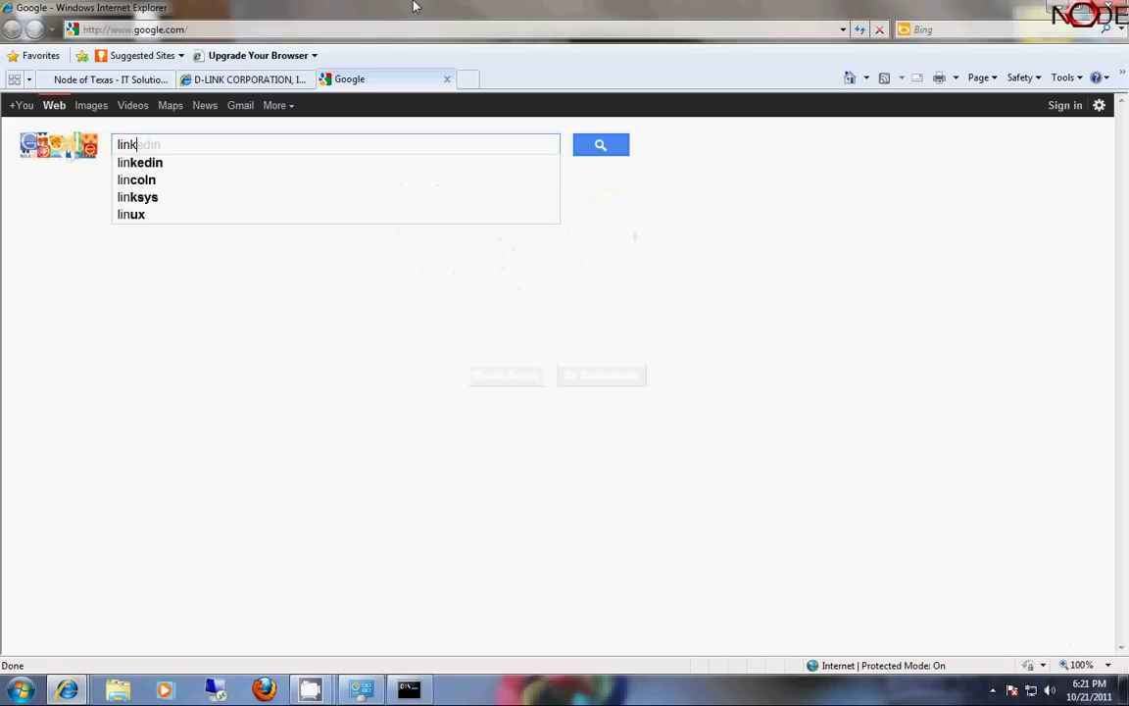
type("sys forward port ")
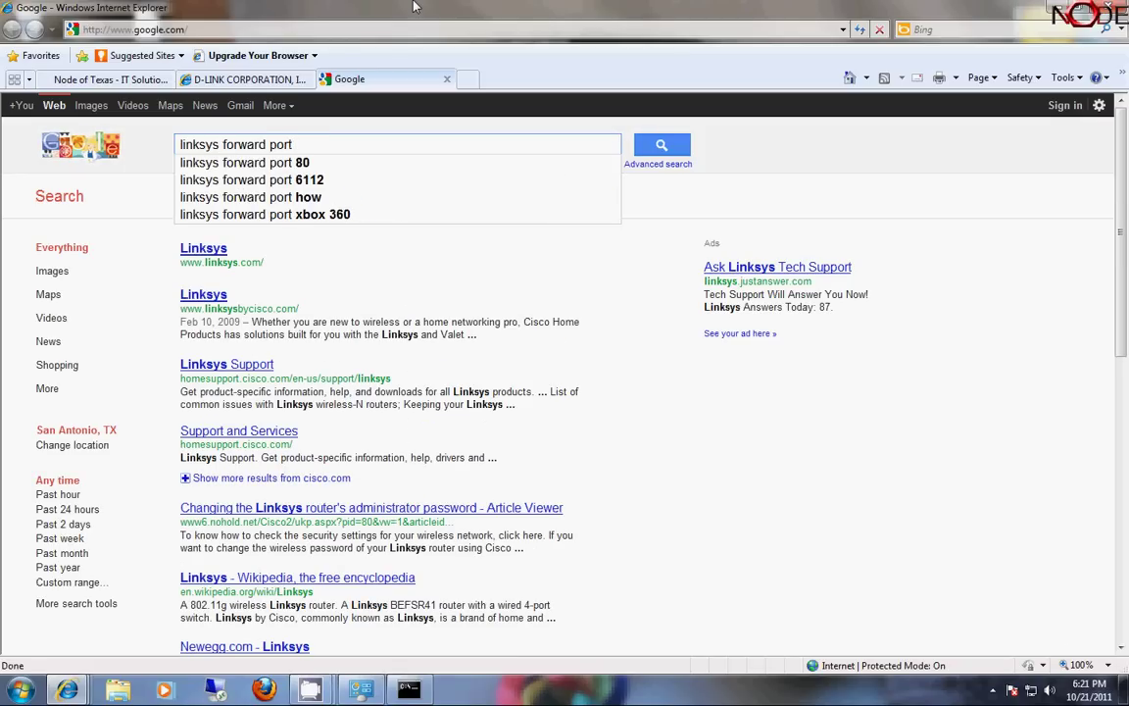
type("how")
key("Return")
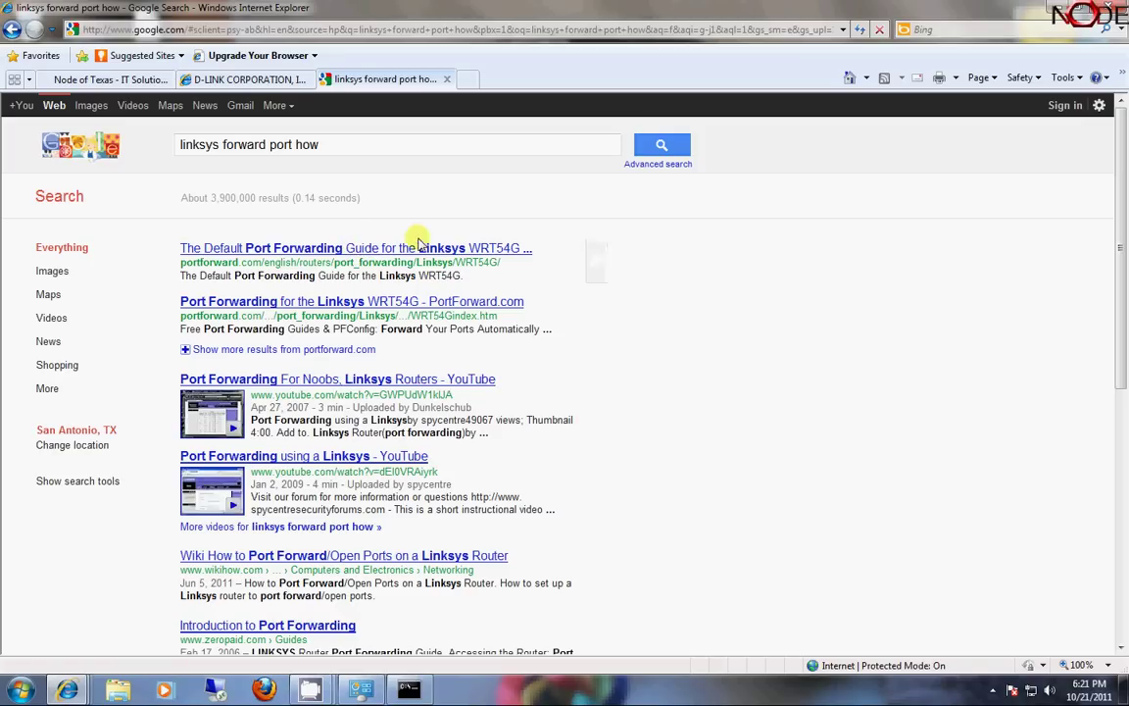
scroll(656, 335, "down", 2)
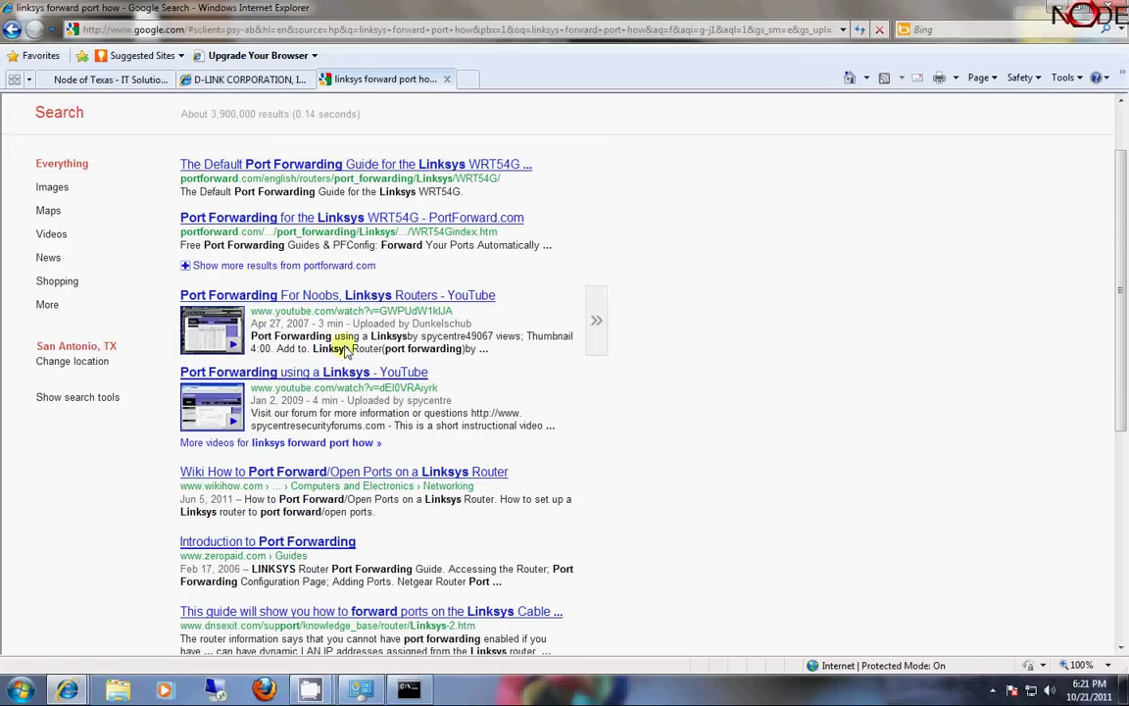
scroll(345, 353, "down", 3)
scroll(504, 387, "up", 5)
left_click(292, 30)
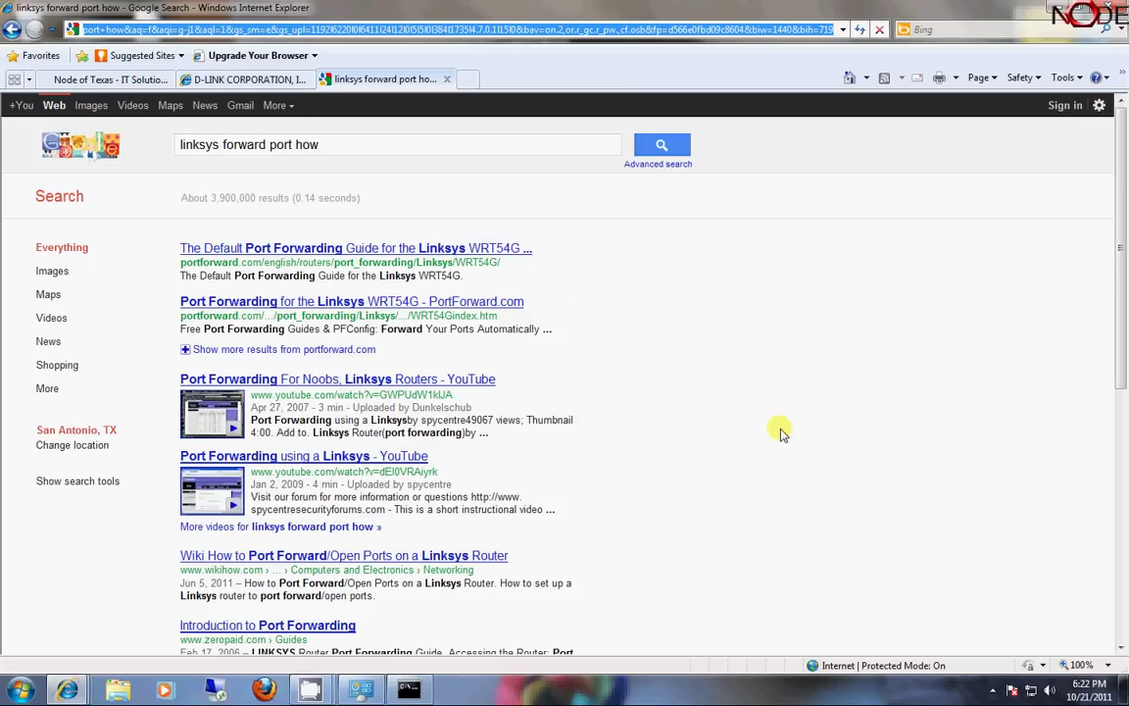
Close the Google tab and review the router's Virtual Server list with the 3389 entry
left_click(447, 78)
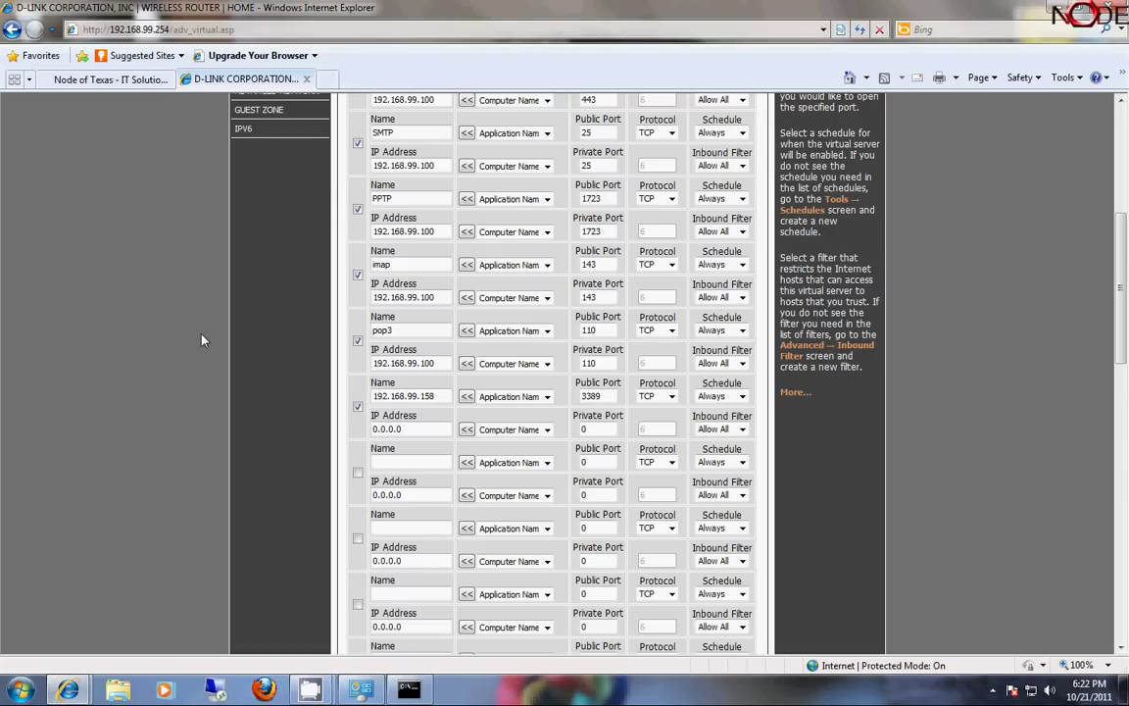
scroll(203, 338, "up", 4)
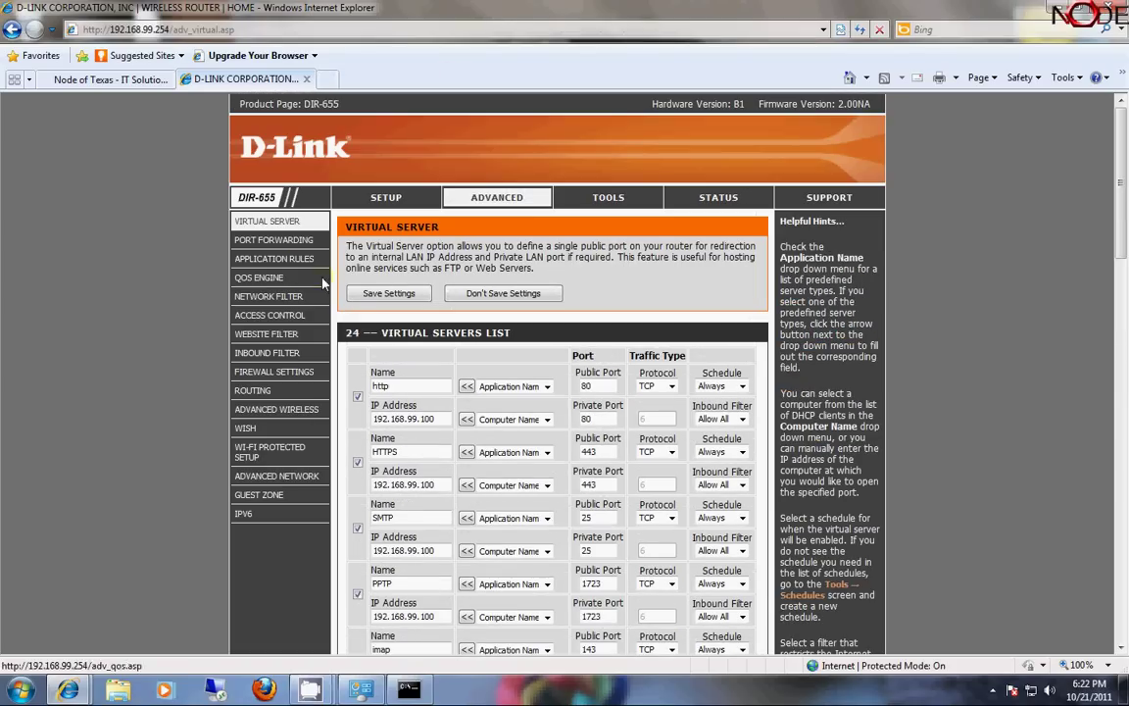
scroll(242, 303, "down", 4)
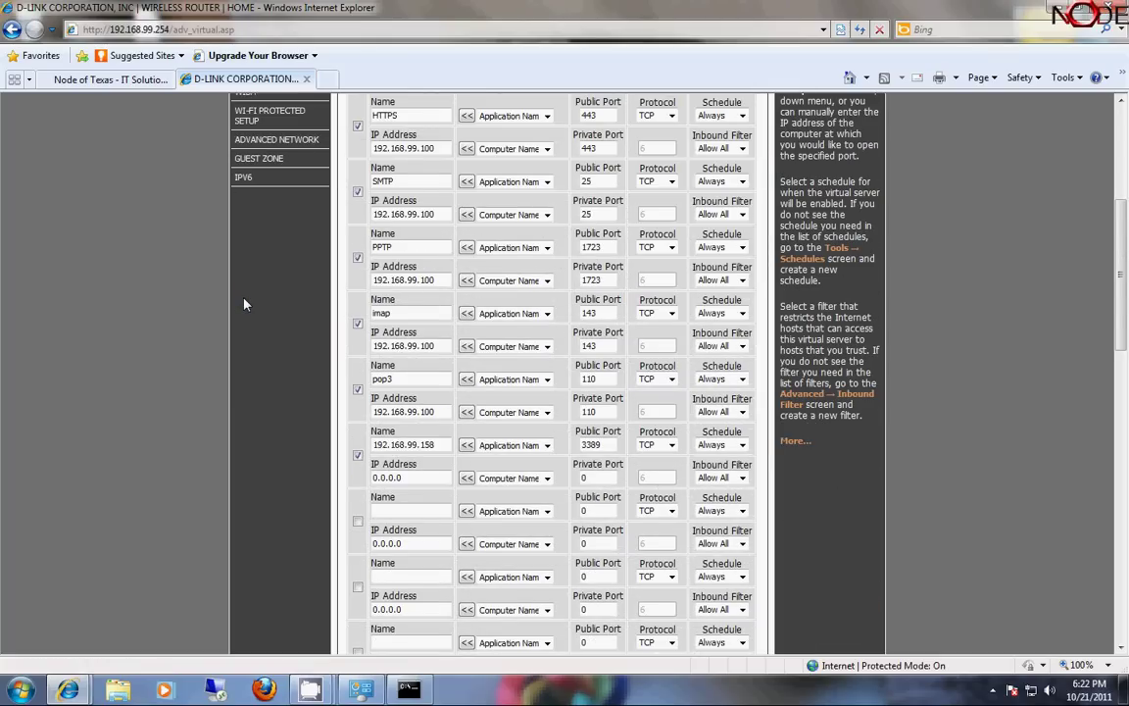
scroll(245, 305, "down", 4)
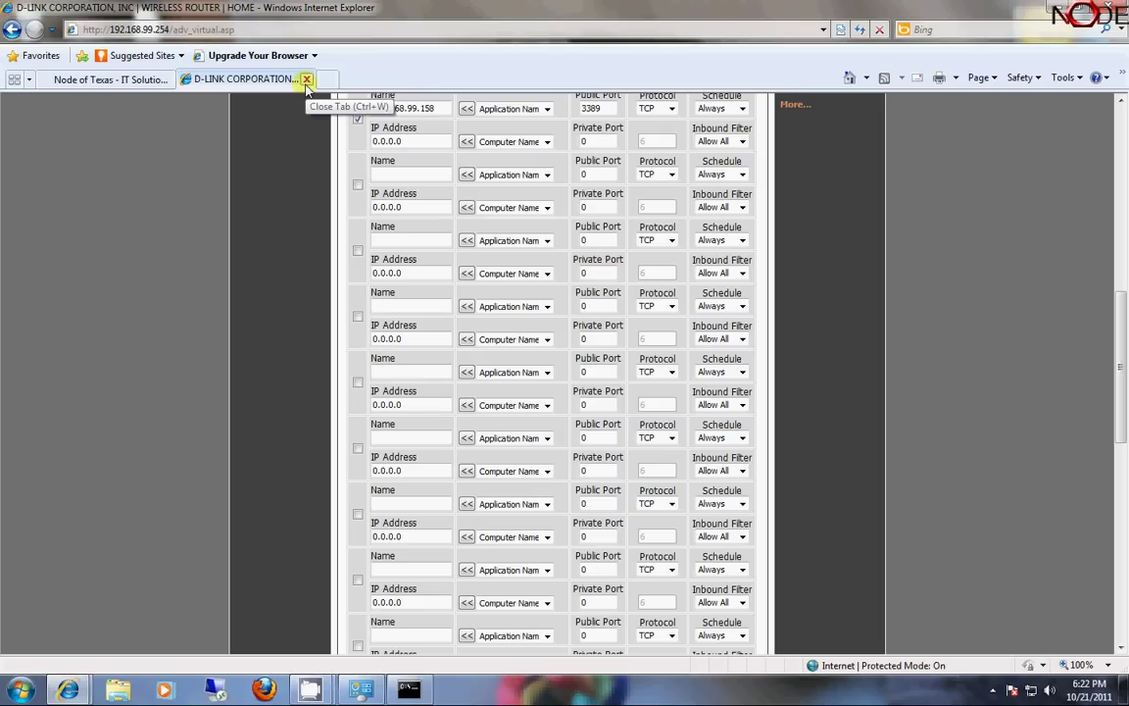
left_click(304, 28)
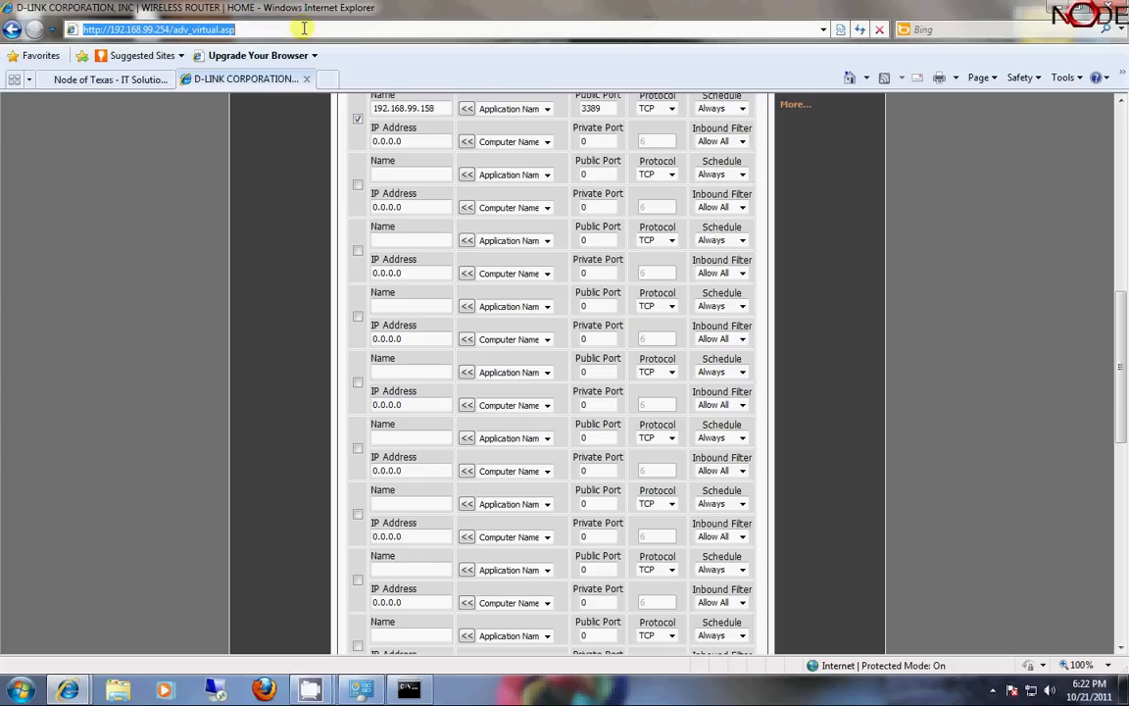
type("www.dhy")
key("BackSpace")
key("BackSpace")
type("yndns.org")
key("Return")
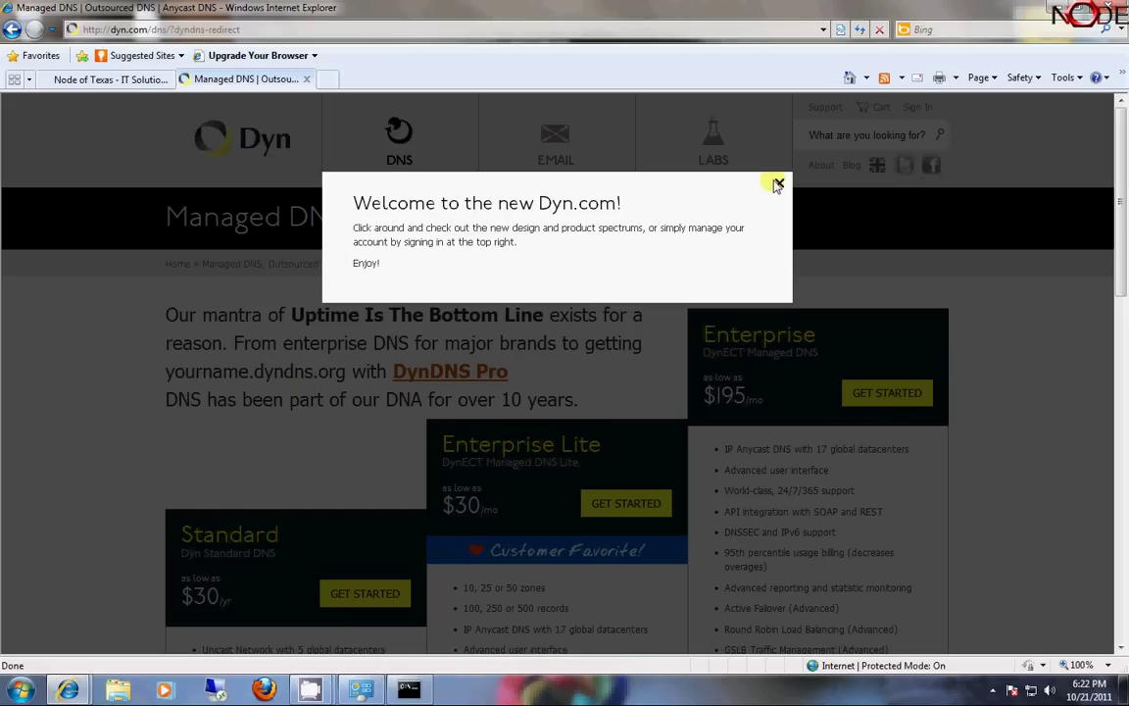
left_click(778, 184)
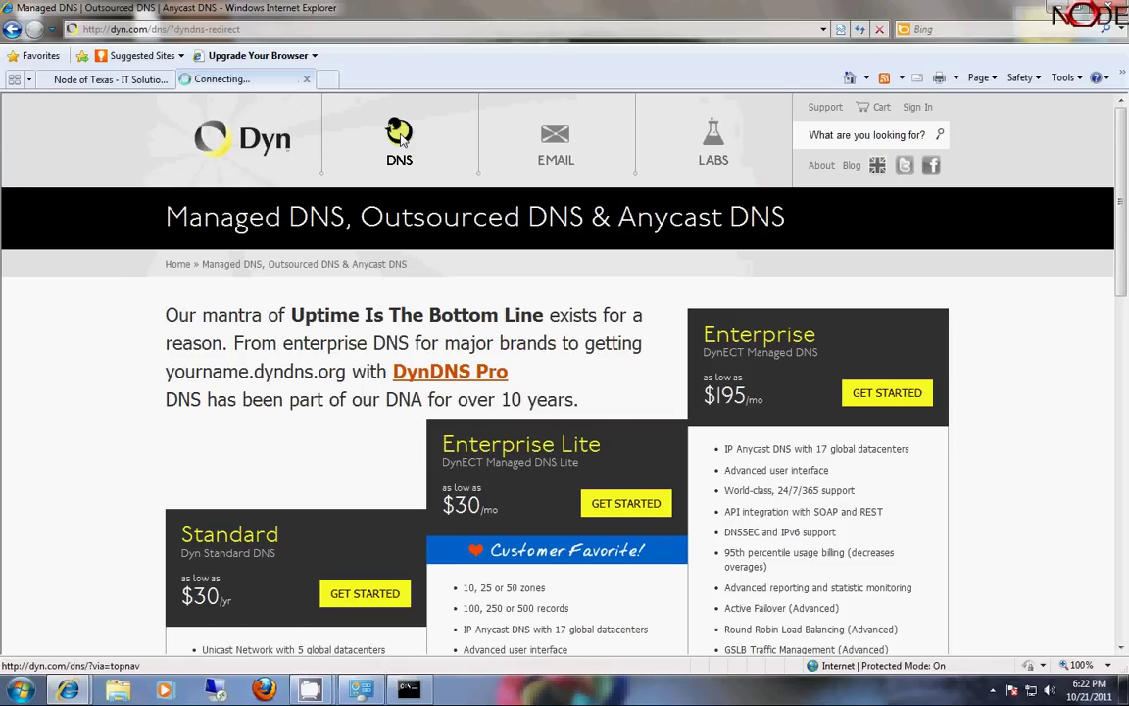
Open Dyn's Managed DNS page and browse the Standard, Enterprise Lite and Enterprise plans
left_click(399, 138)
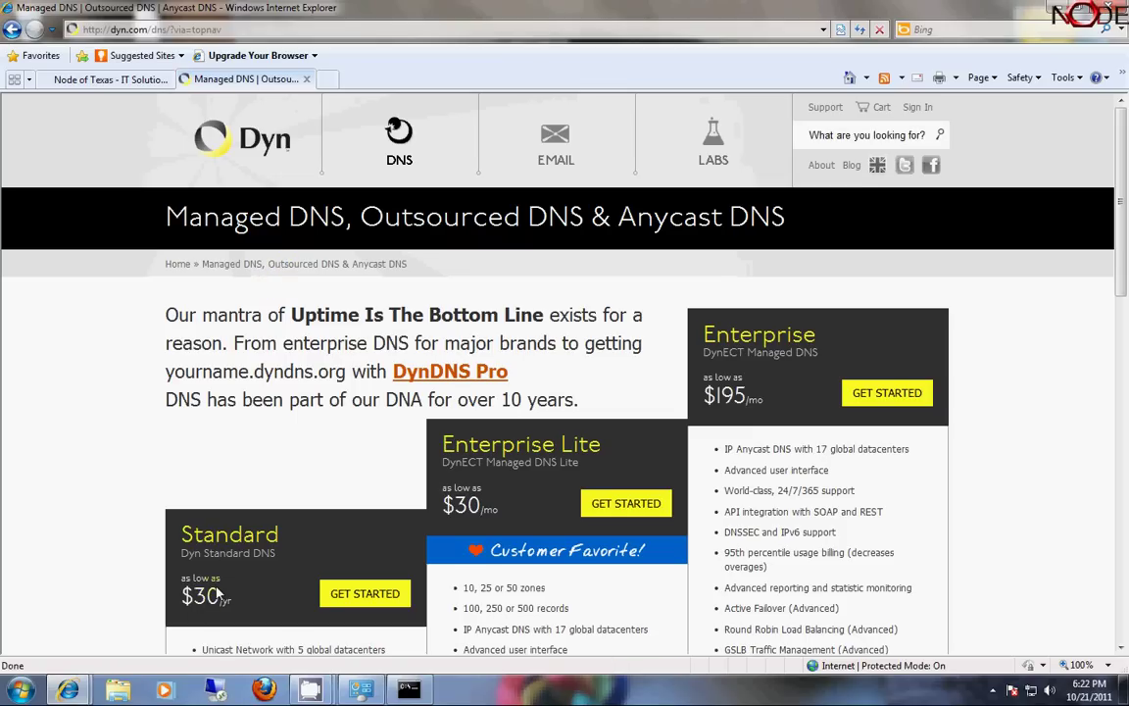
scroll(178, 472, "down", 3)
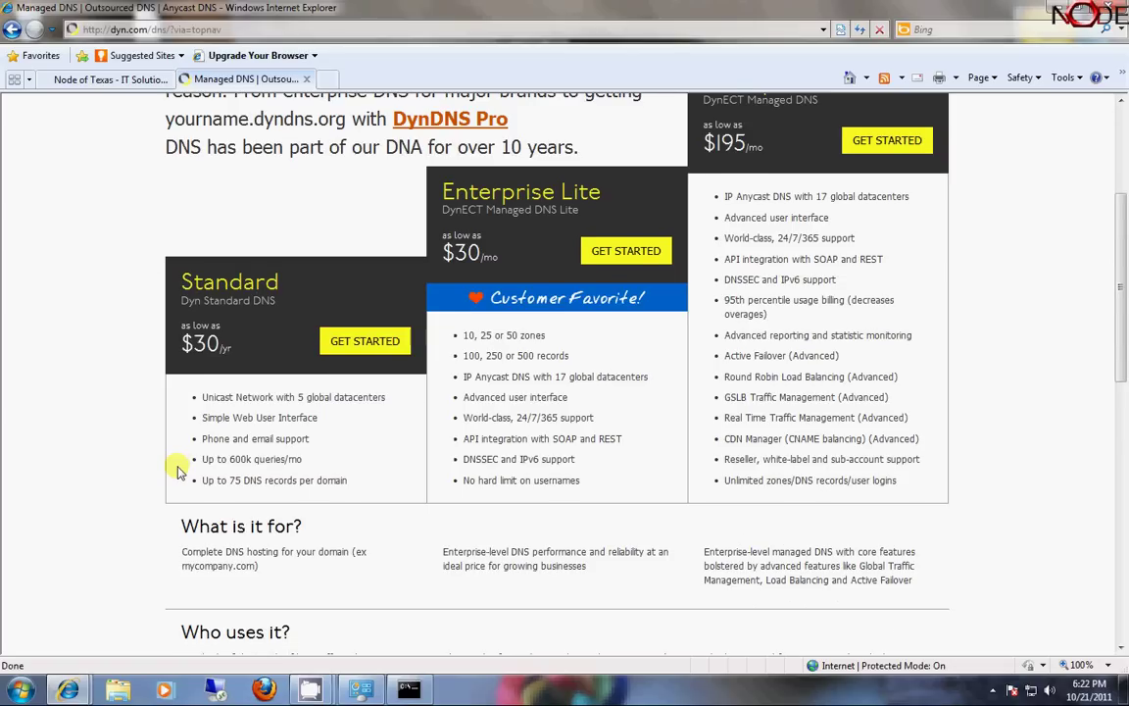
scroll(178, 472, "down", 6)
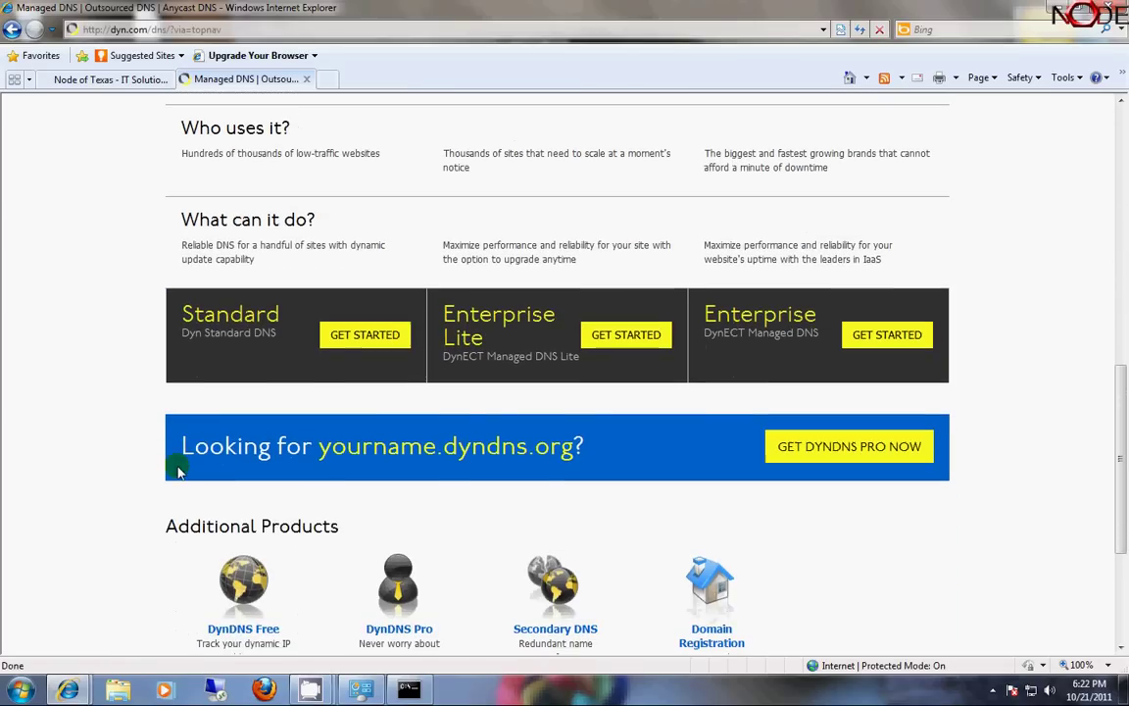
scroll(179, 472, "up", 9)
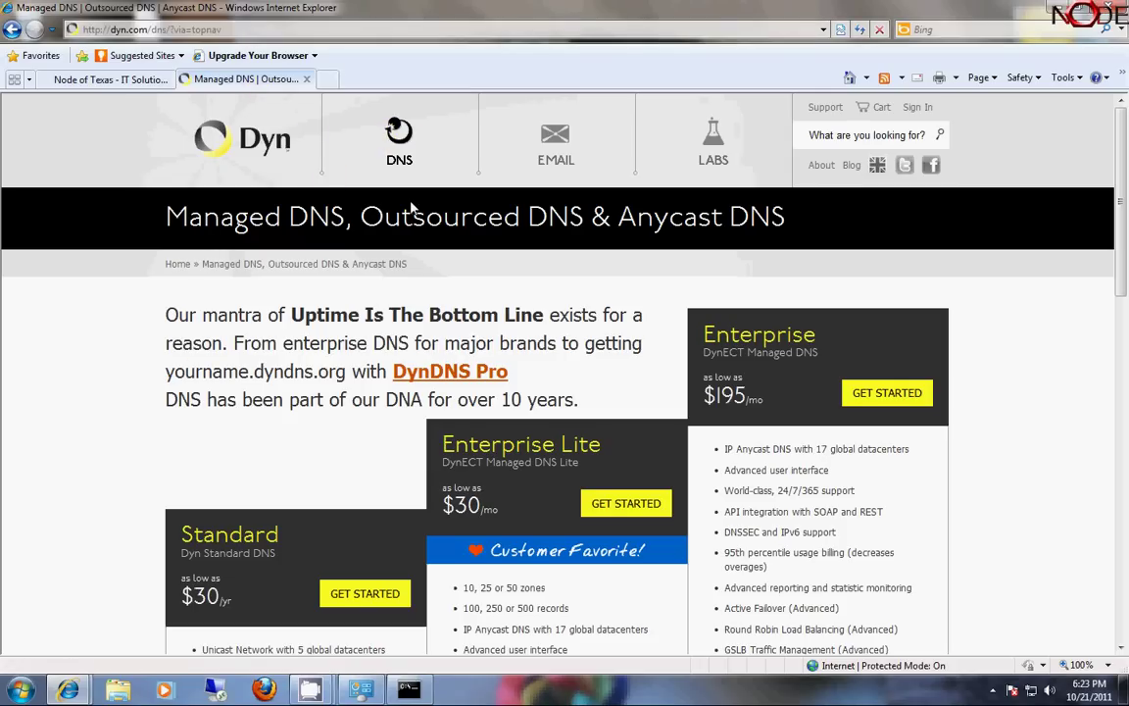
scroll(411, 205, "down", 3)
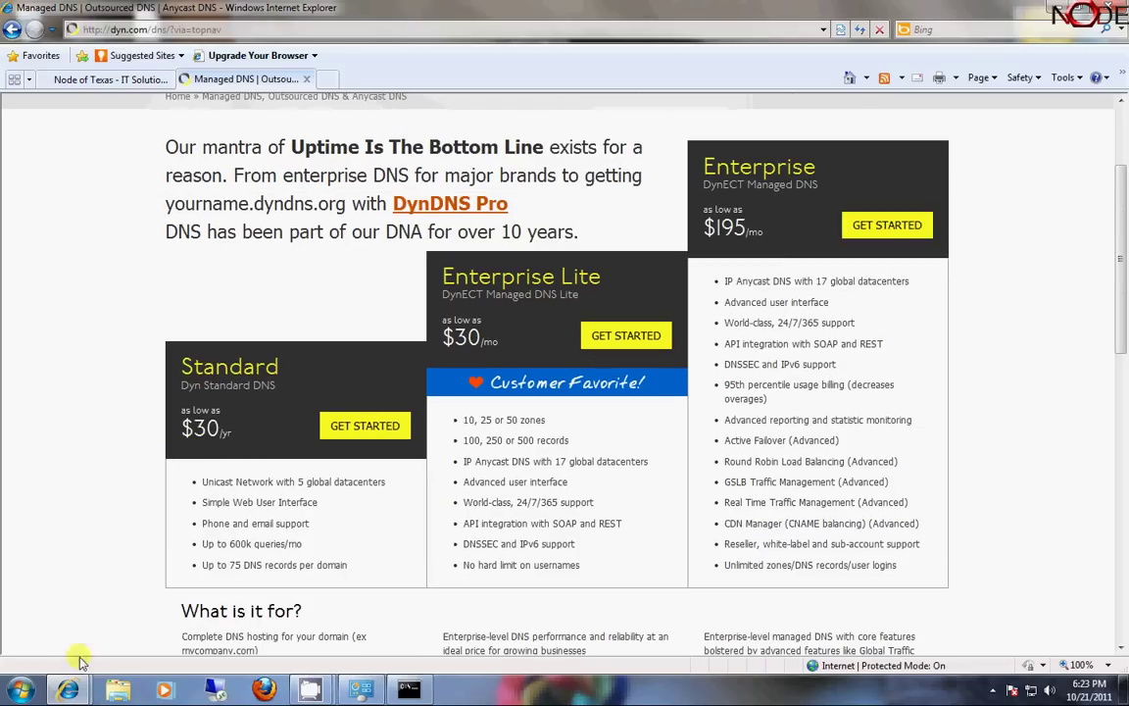
scroll(45, 328, "up", 3)
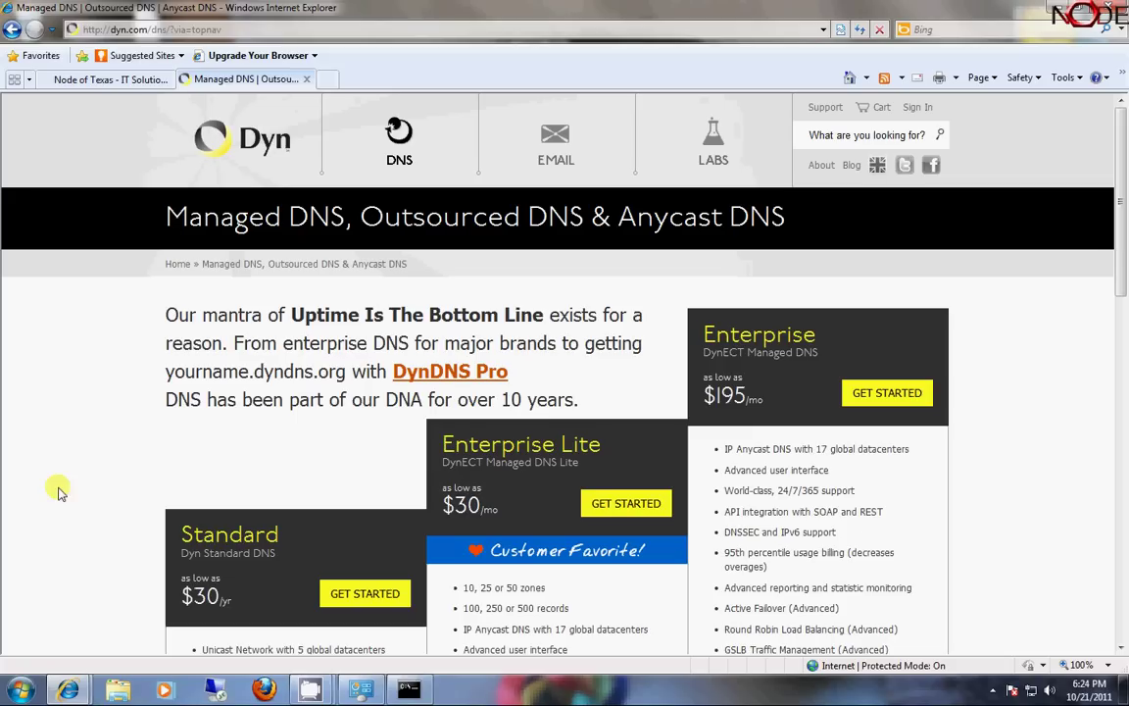
Launch Remote Desktop Connection and enter the yourname.thisdyndnsdomain hostname as the computer
left_click(215, 688)
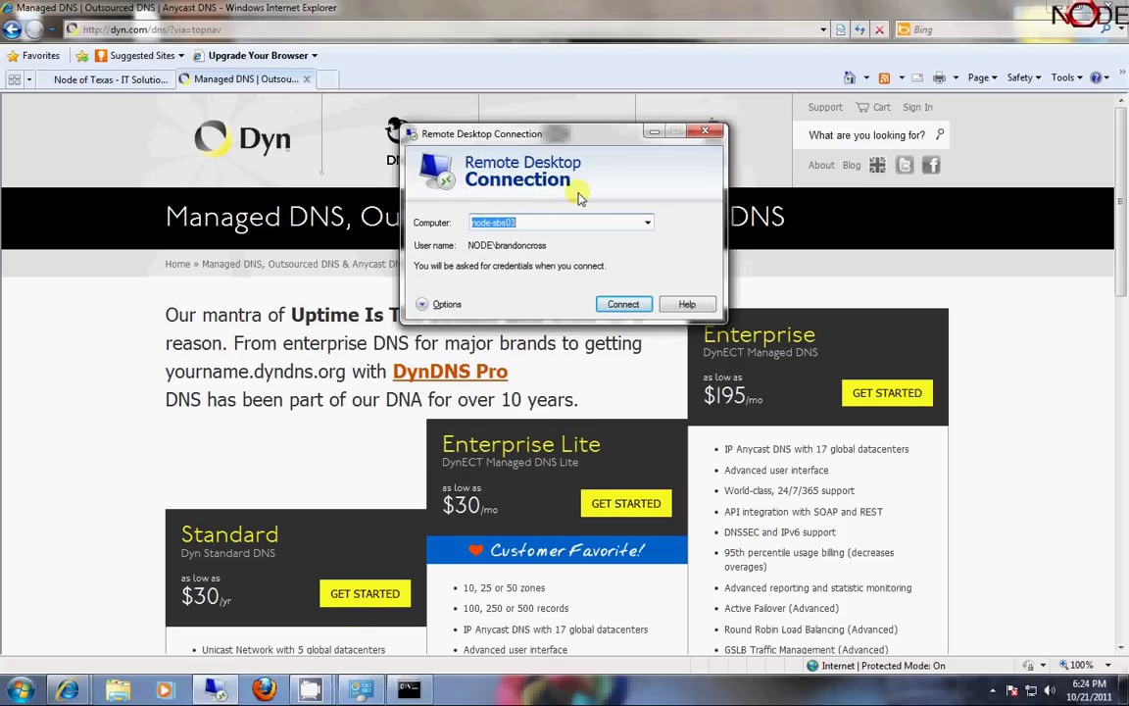
type("yourname.")
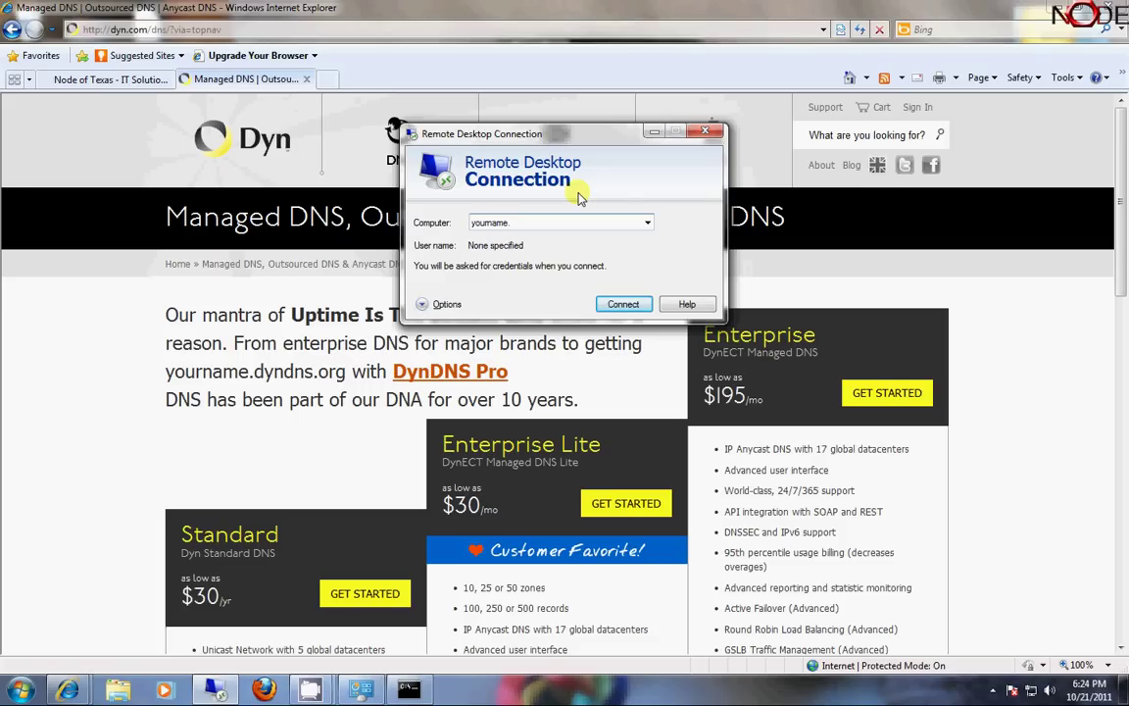
type("thisdyna")
type("dns")
type("domain.or")
type("main.com")
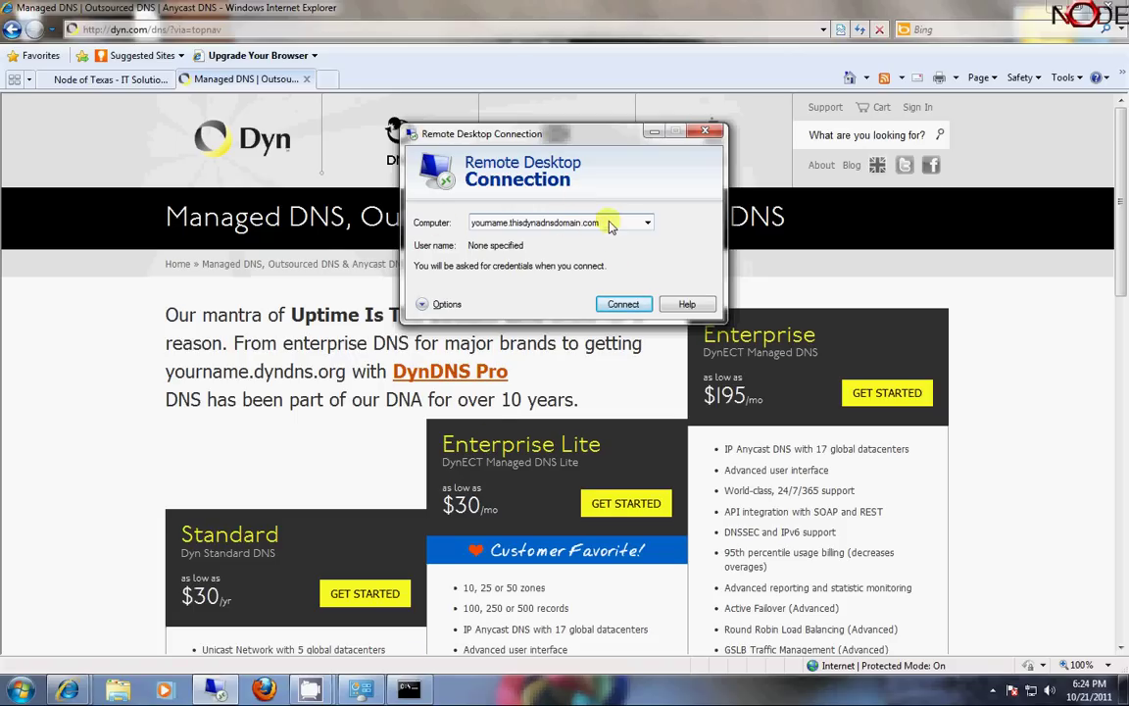
Ping suchandsuch.thisdomain.com, stop it after the timeouts, and exit the console
left_click(407, 689)
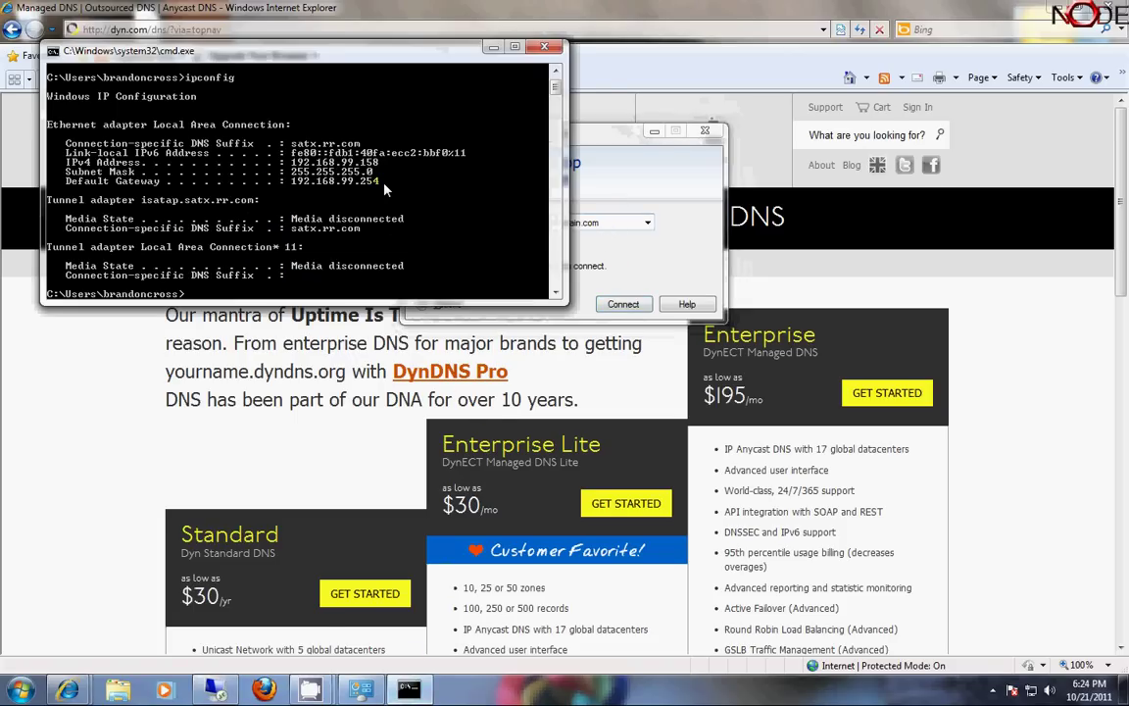
type("ping")
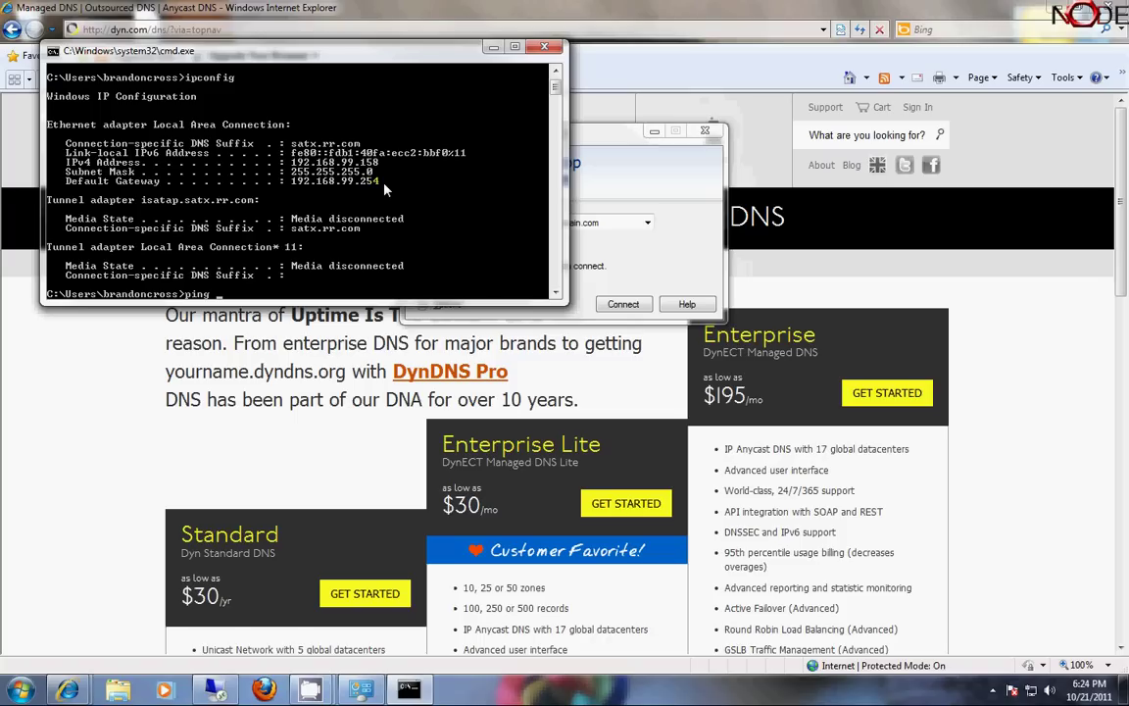
type(" suchandsuch.thisdomain.com")
key("Return")
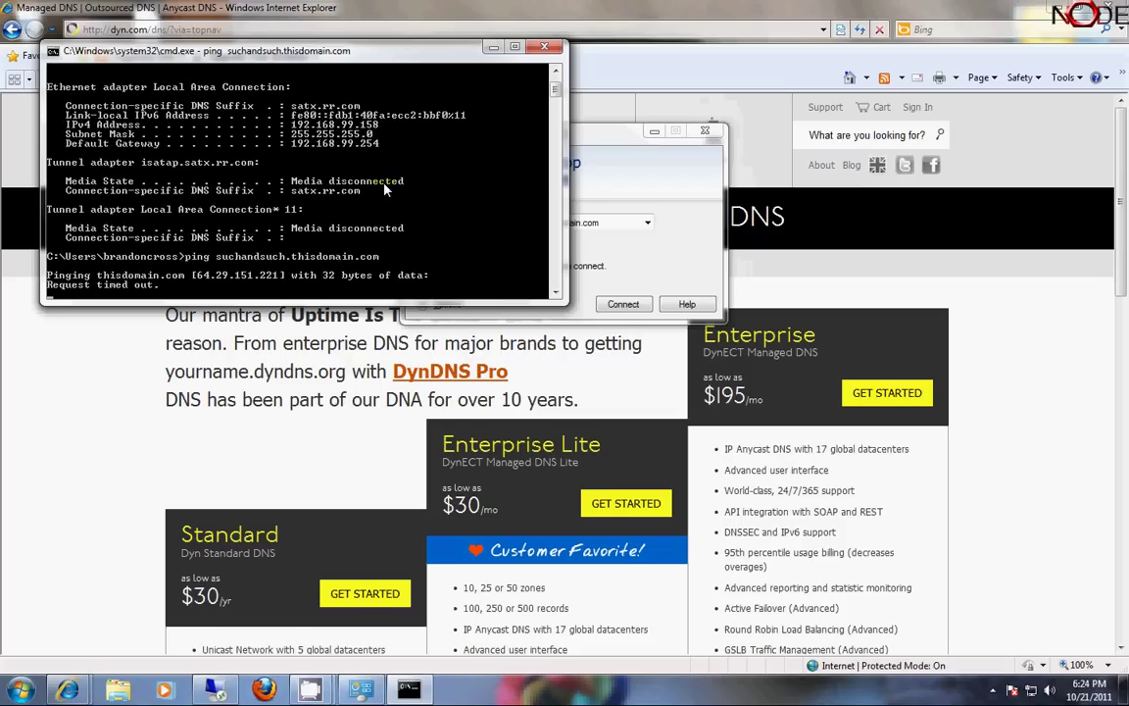
key("ctrl+c")
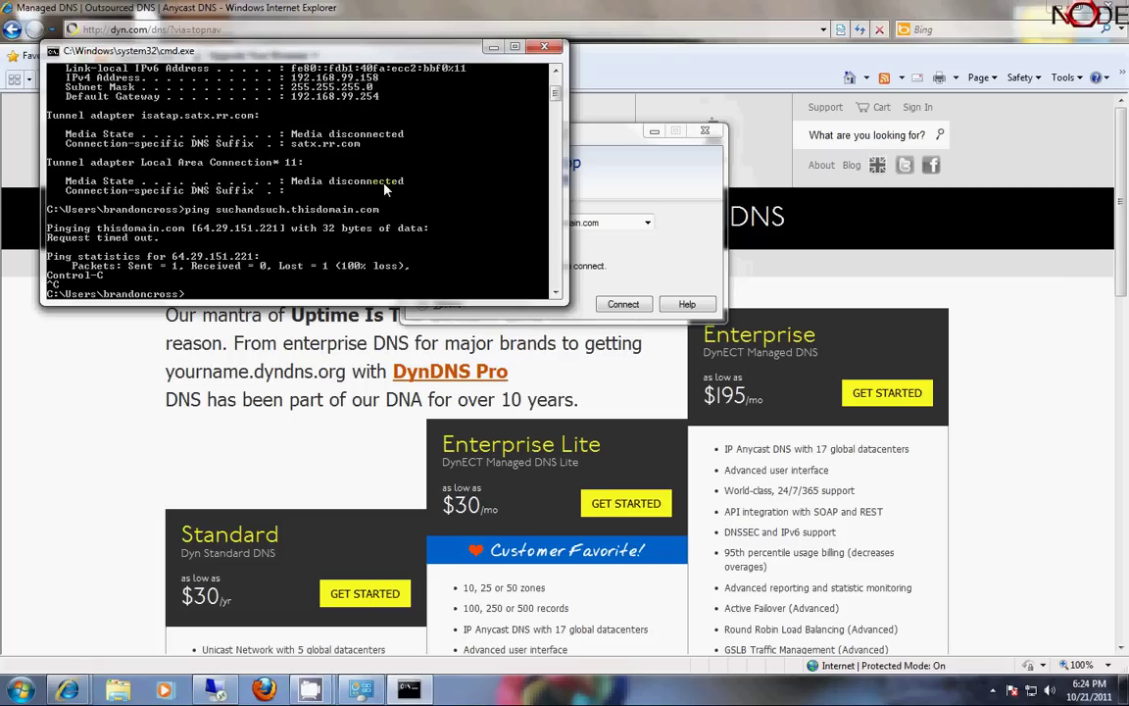
type("exit")
key("Return")
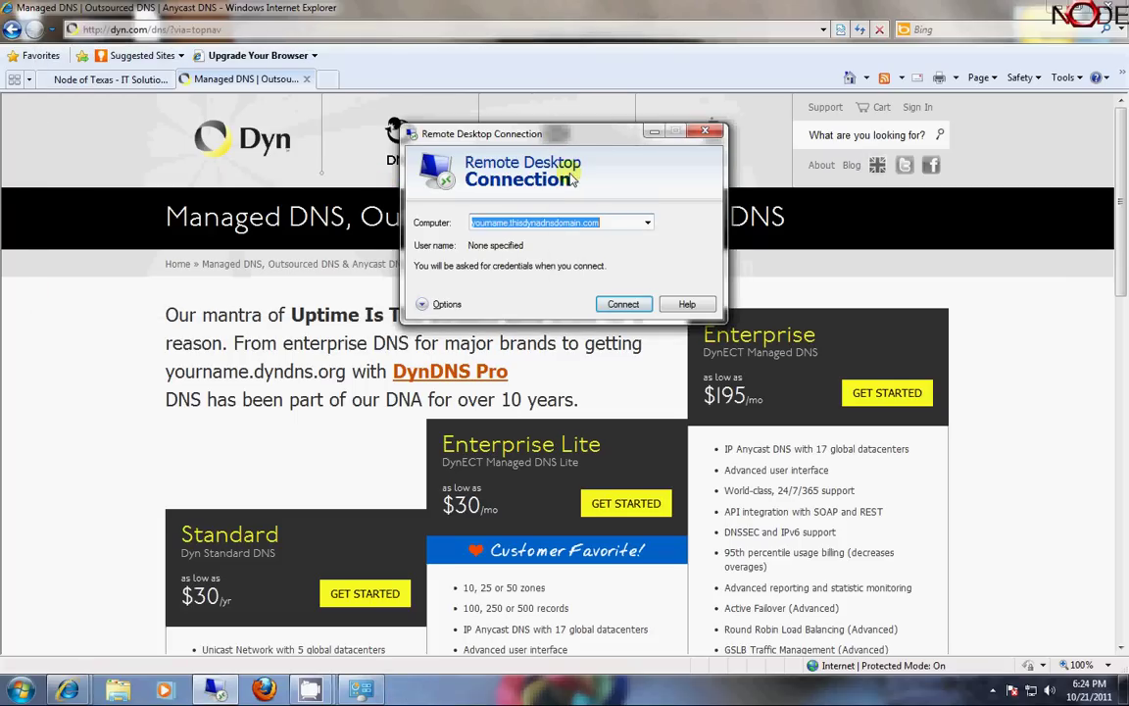
Close the Remote Desktop Connection window and the Dyn Managed DNS tab
left_click_drag(552, 140, 586, 154)
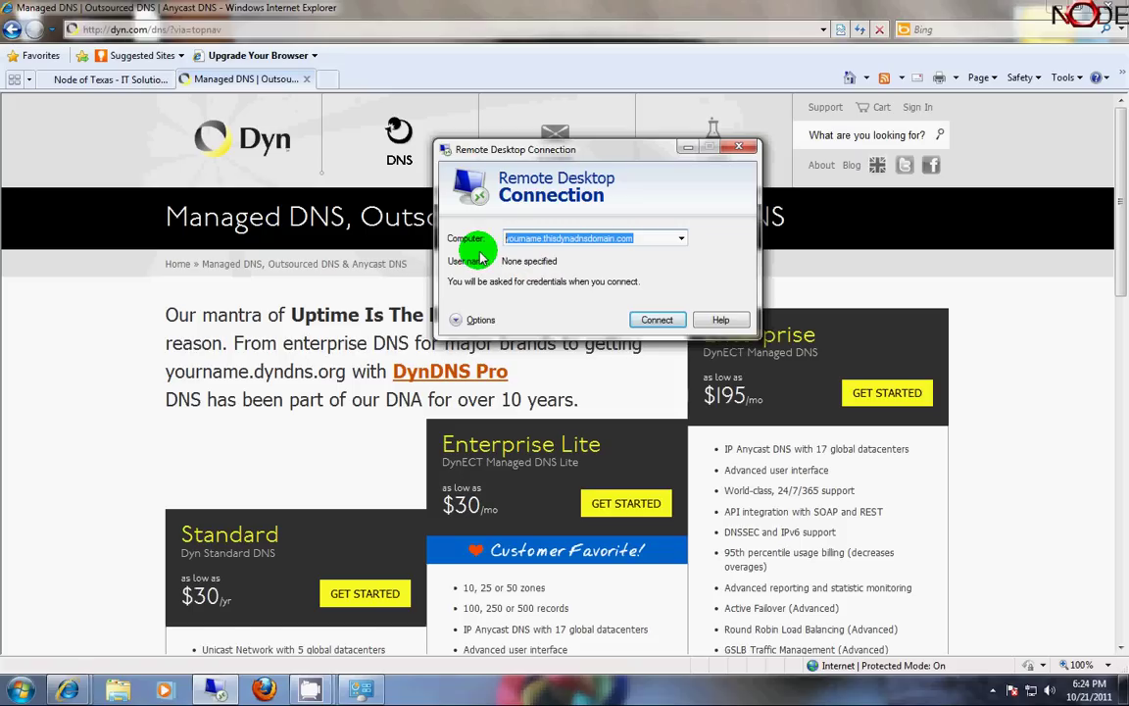
left_click(738, 147)
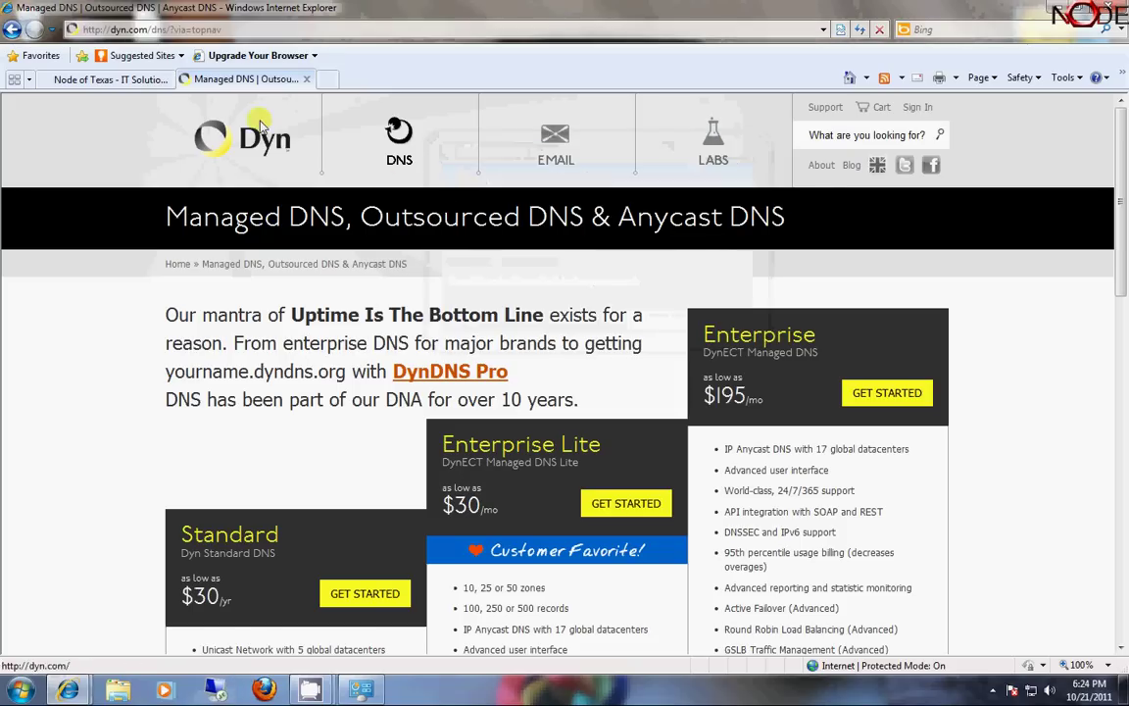
left_click(307, 79)
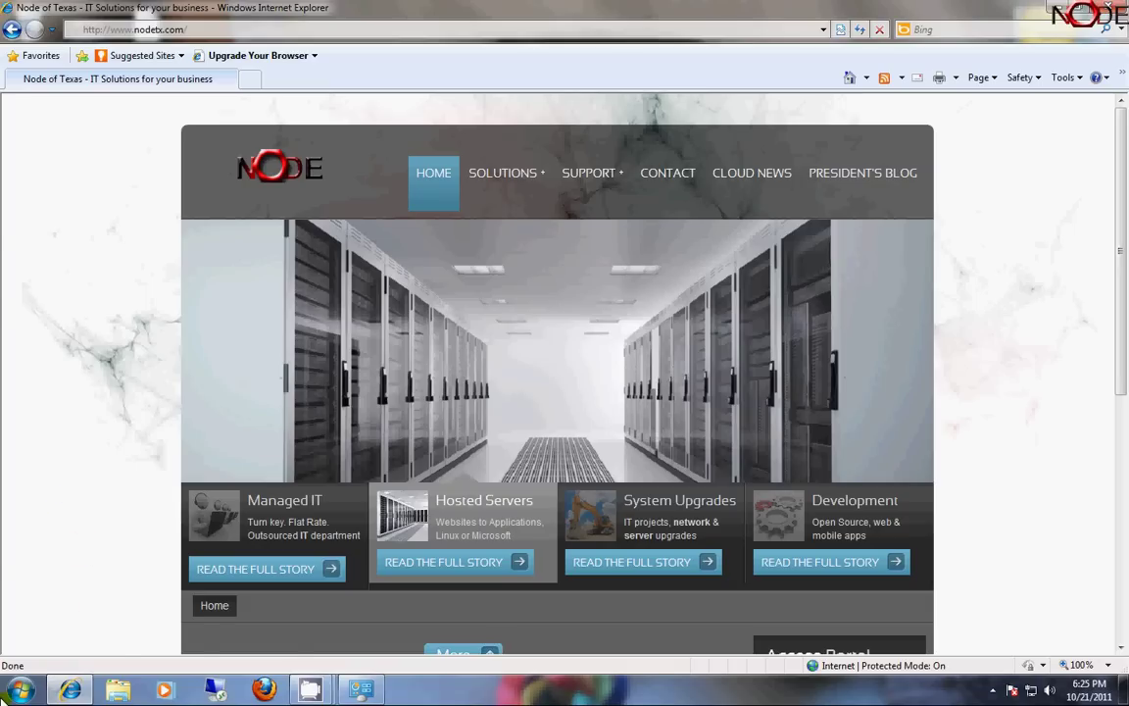
Open and dismiss the Start menu, then scroll the Node of Texas homepage
left_click(20, 689)
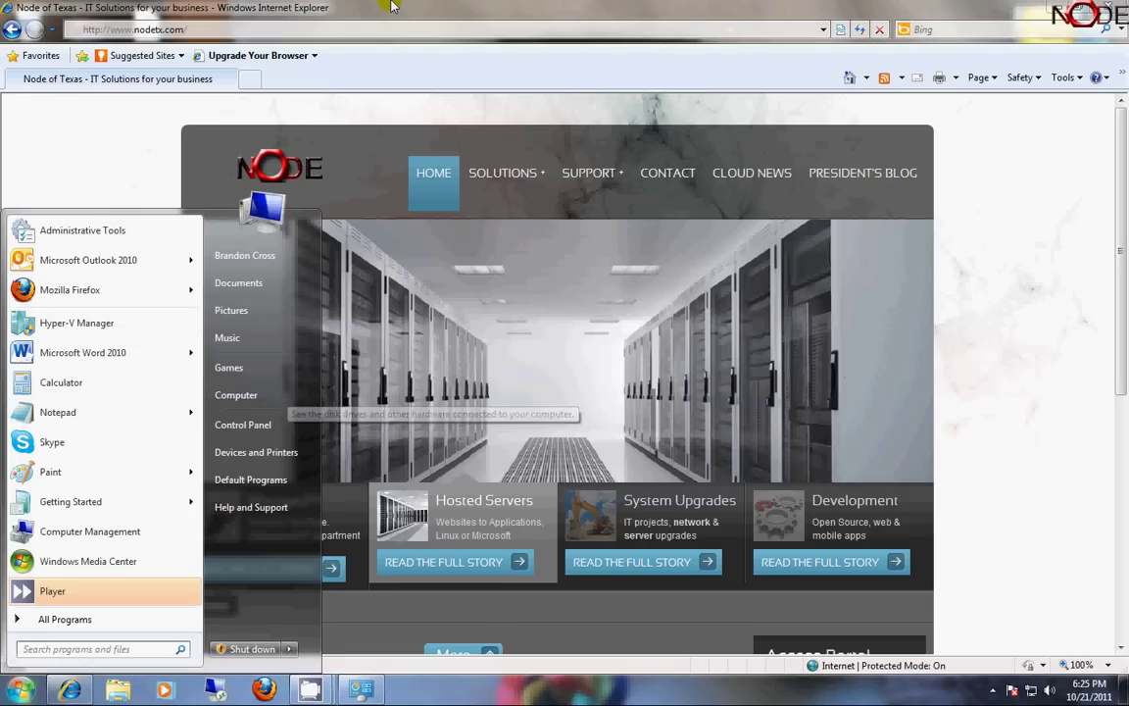
left_click(351, 8)
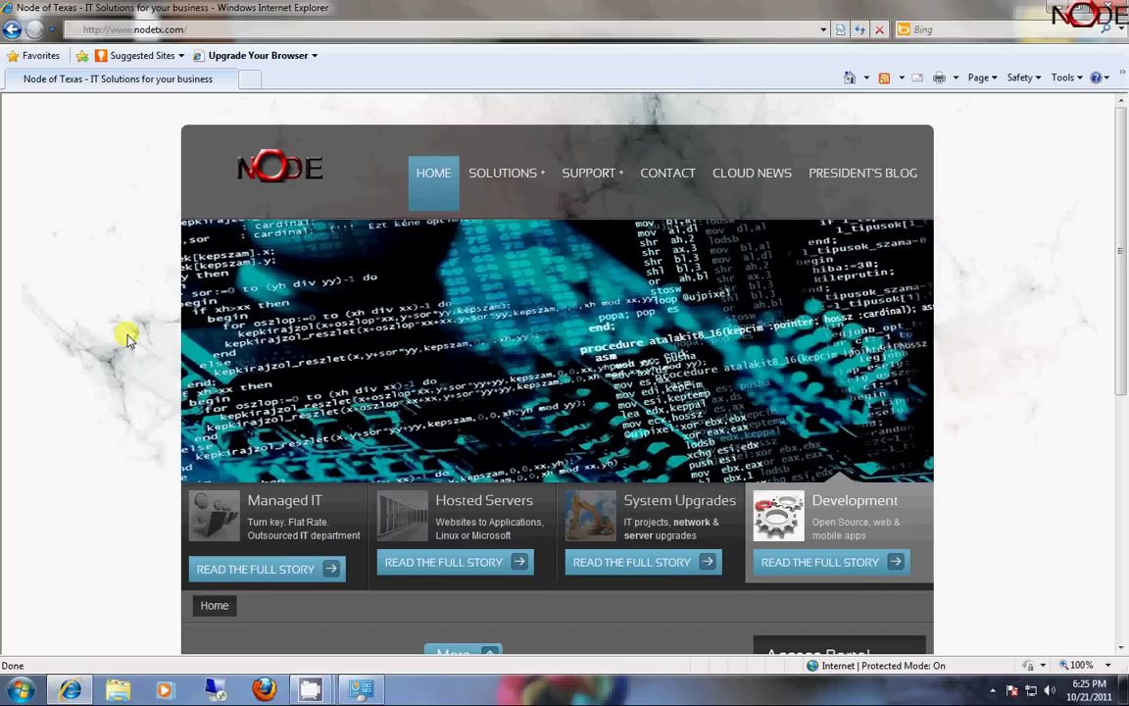
scroll(125, 336, "down", 2)
scroll(126, 336, "up", 2)
left_click(251, 80)
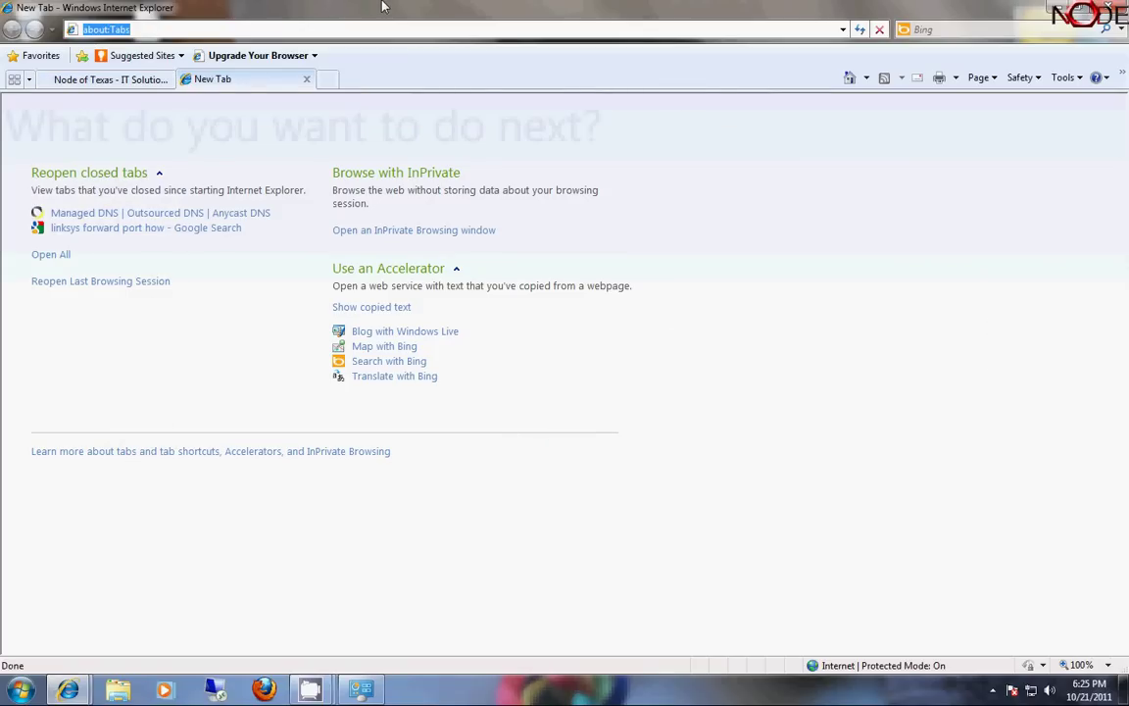
type("www.logmein.com")
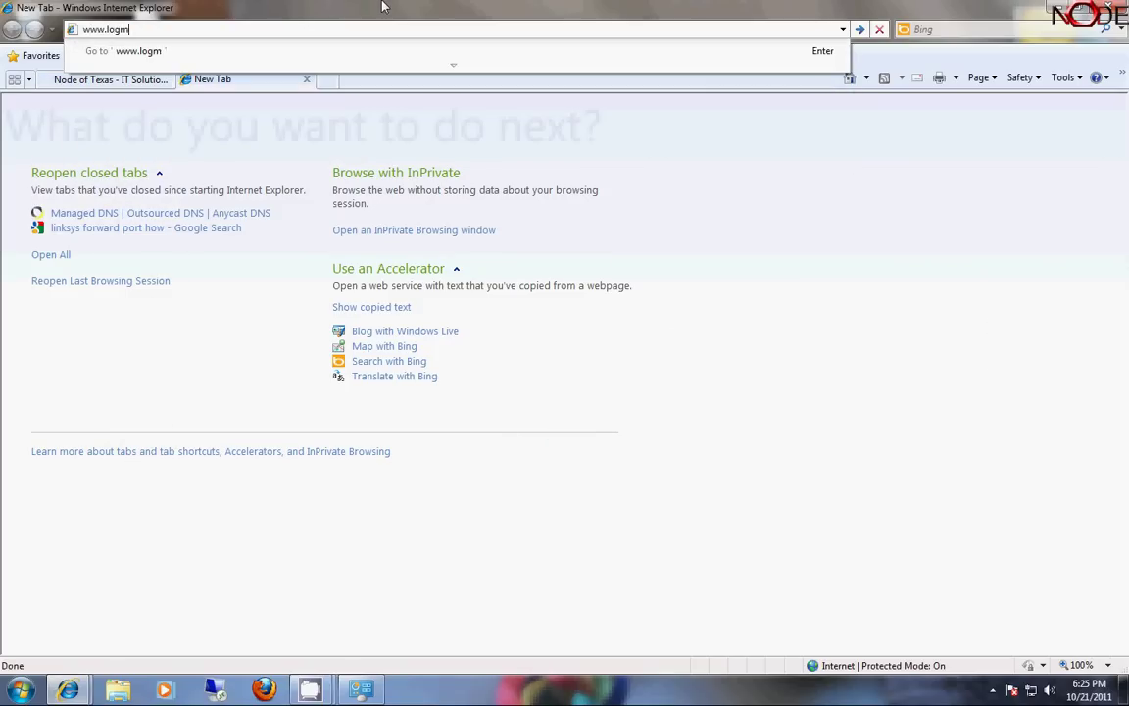
key("Return")
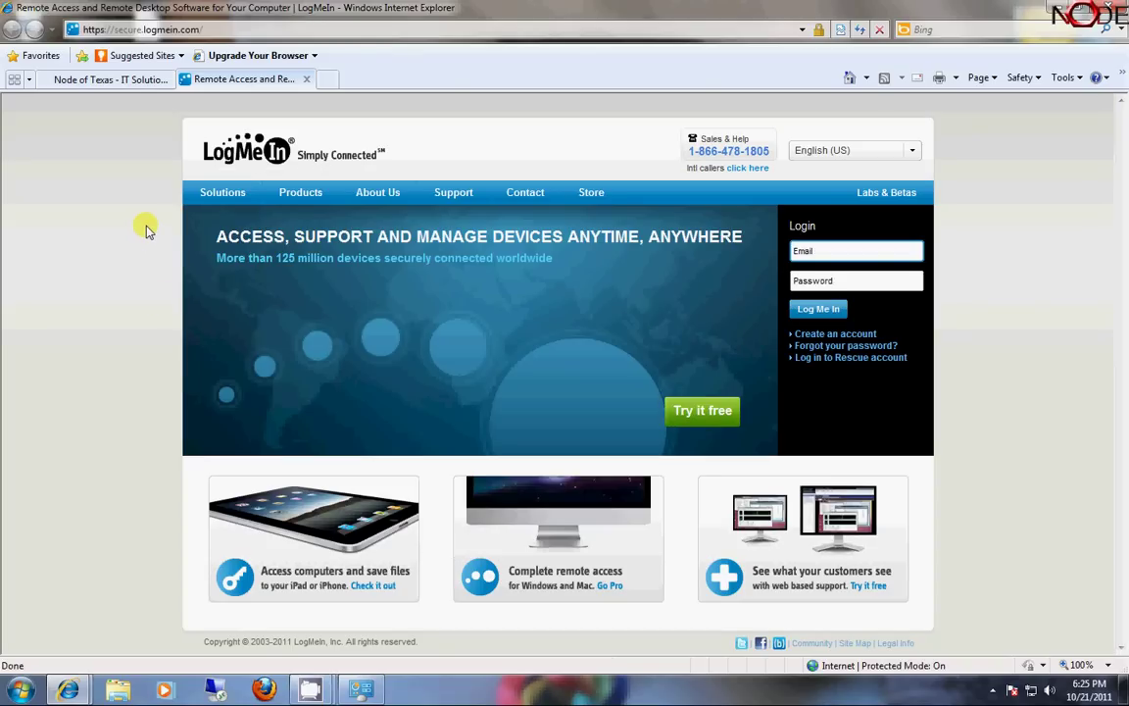
mouse_move(299, 194)
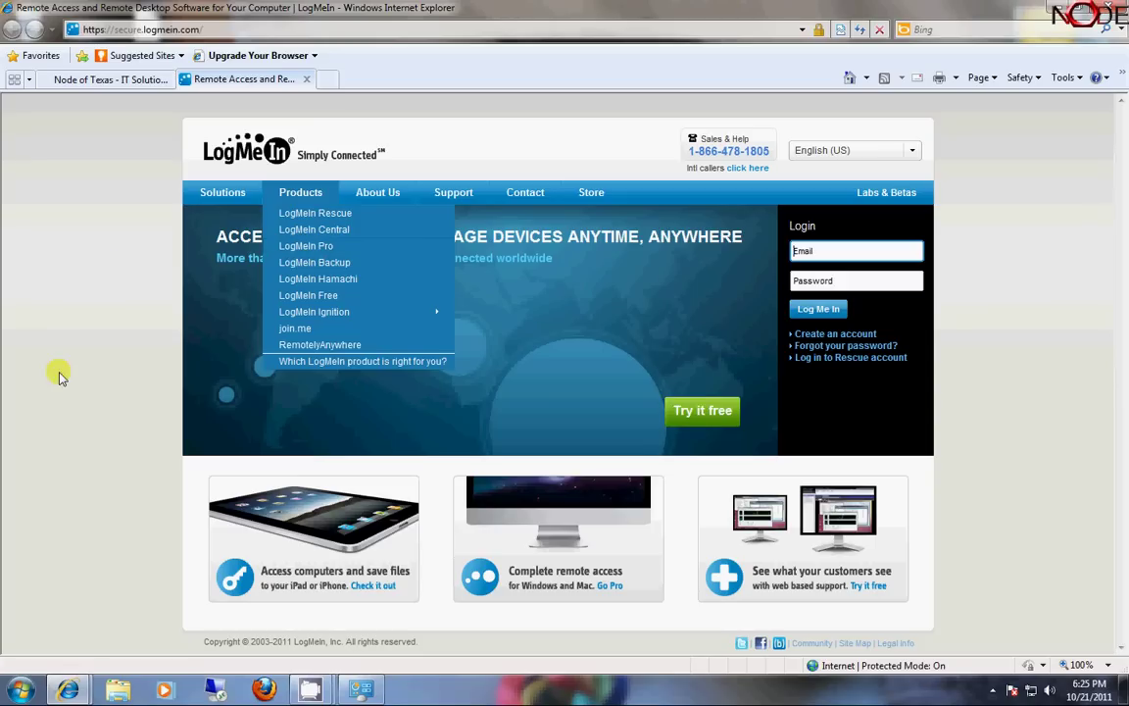
left_click(106, 79)
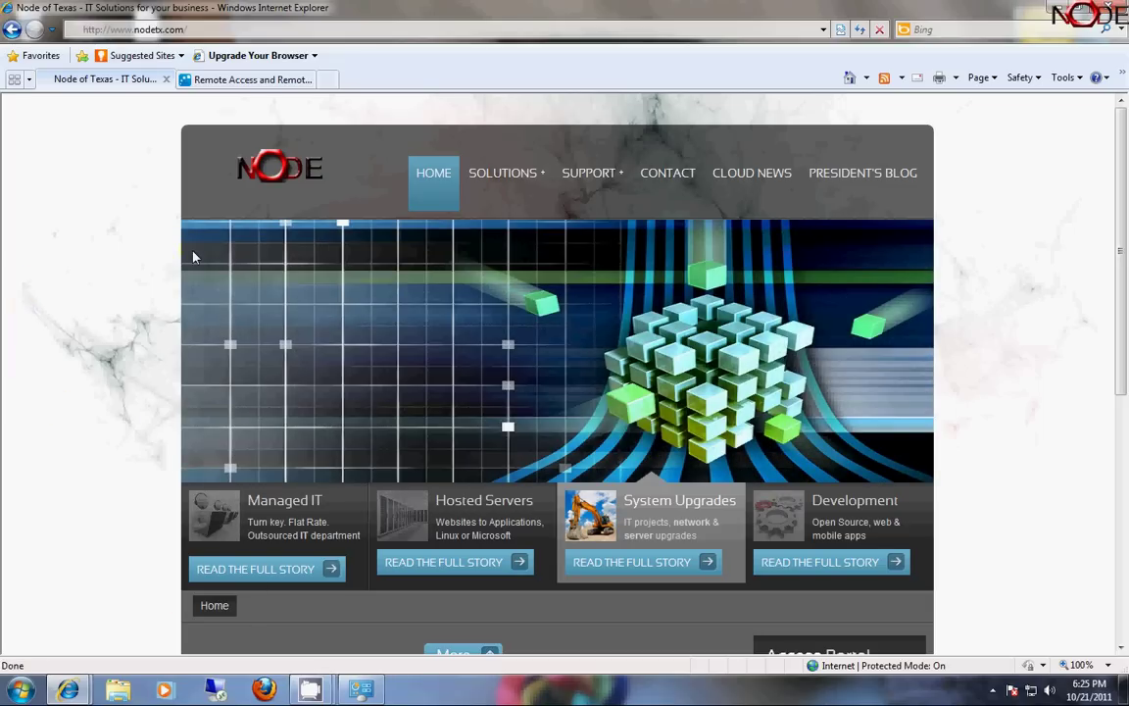
mouse_move(503, 176)
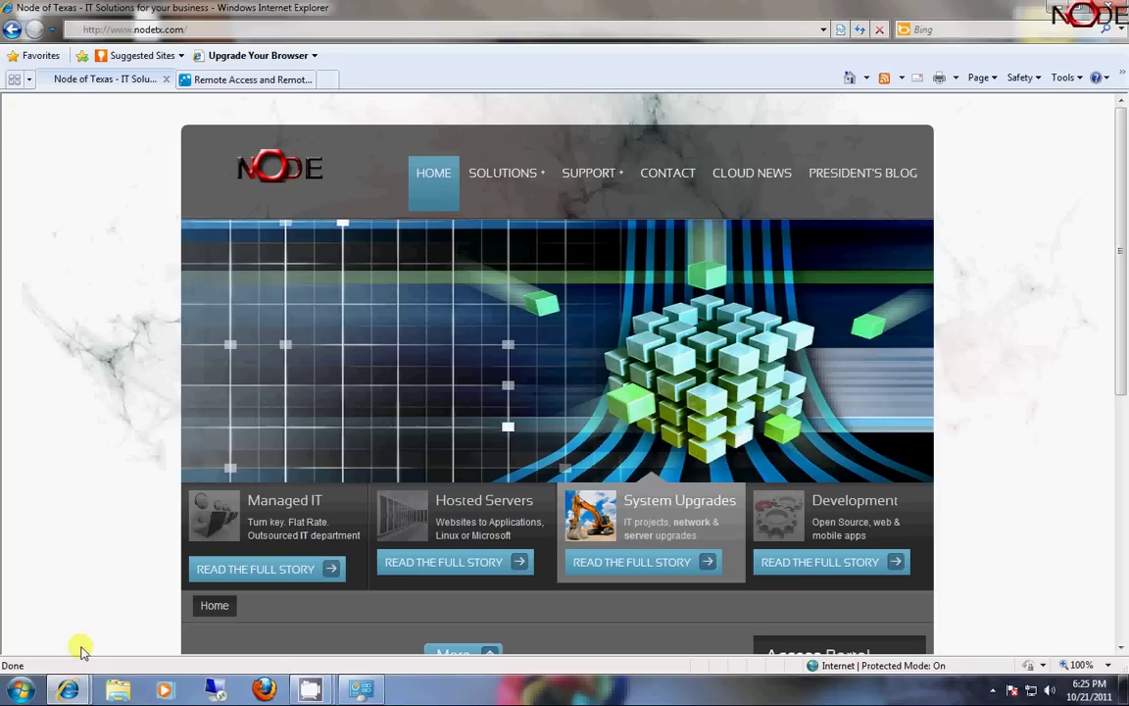